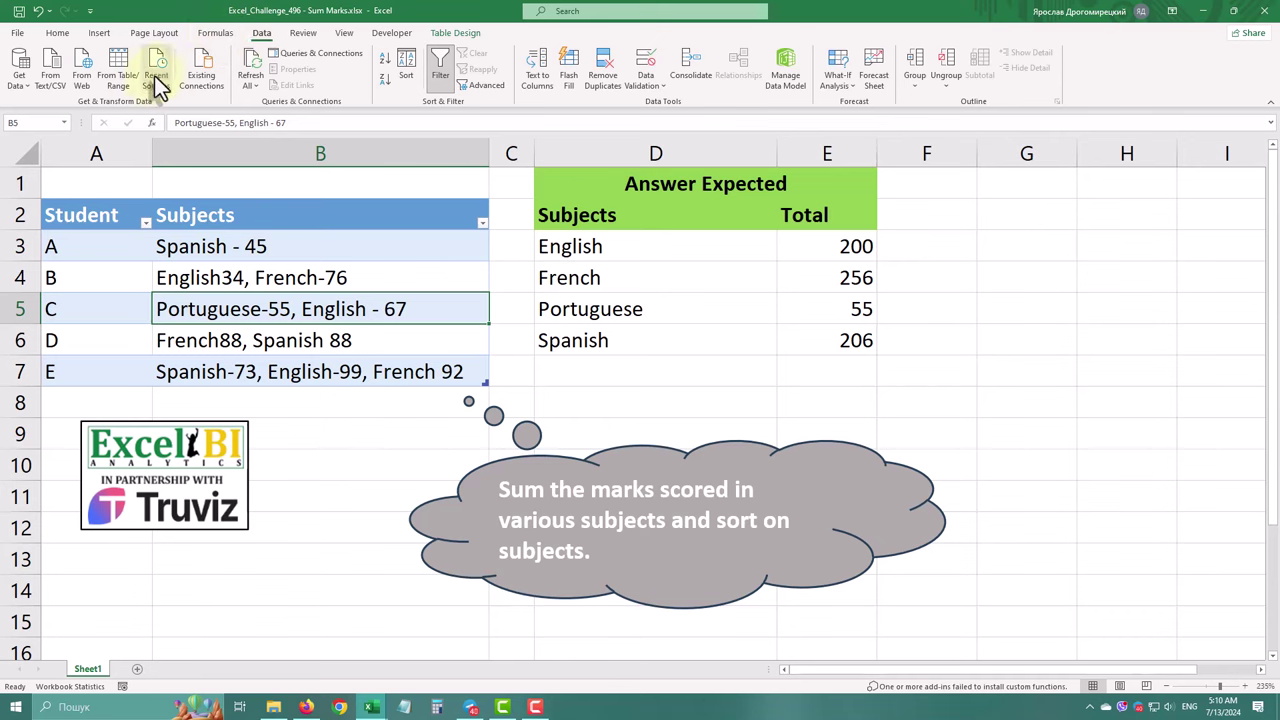
Step: Load the Student and Subjects table into Power Query Editor using From Table/Range
{"action": "left_click", "coordinate": [126, 87]}
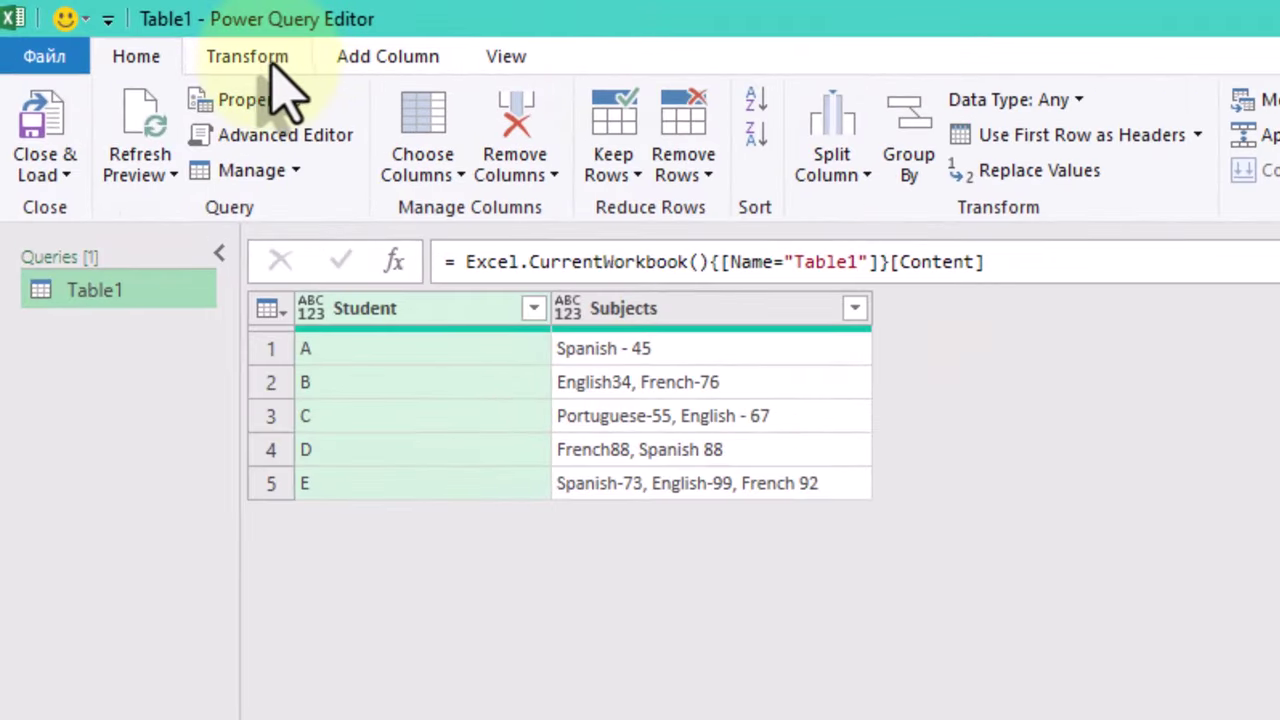
Step: Select the Subjects column and bring up the Split Column options
{"action": "left_click", "coordinate": [700, 309]}
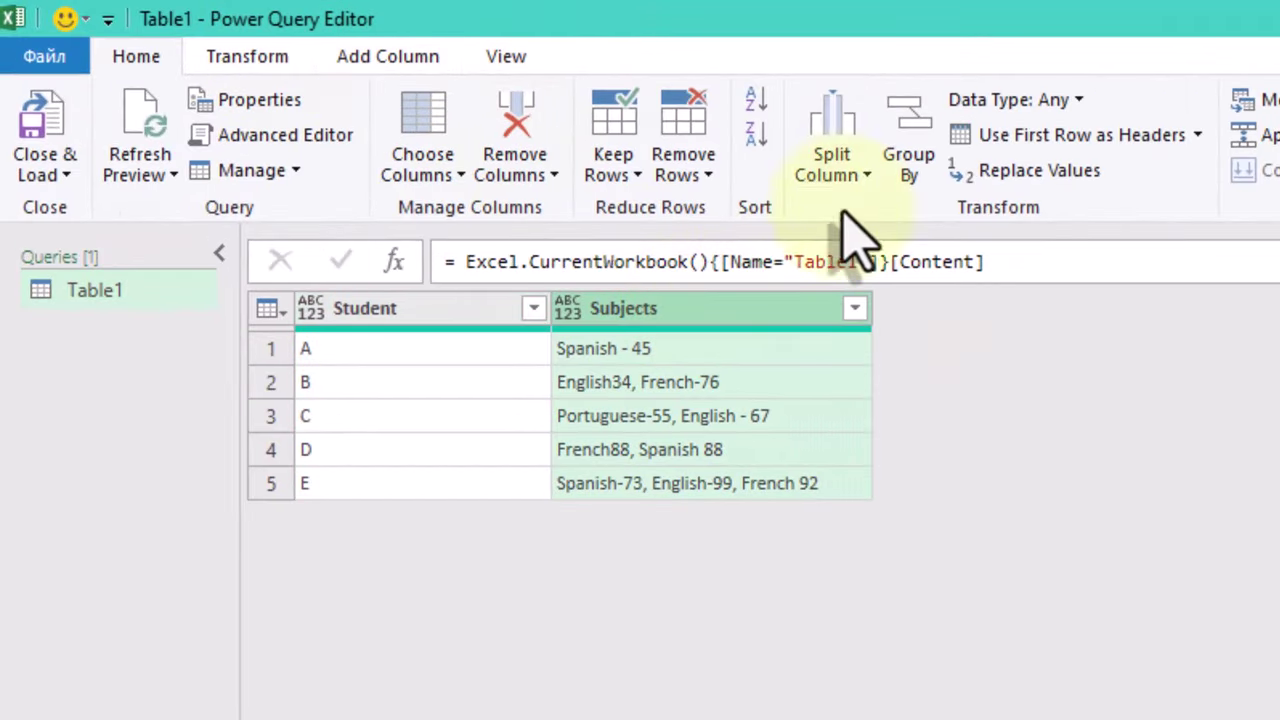
{"action": "left_click", "coordinate": [858, 175]}
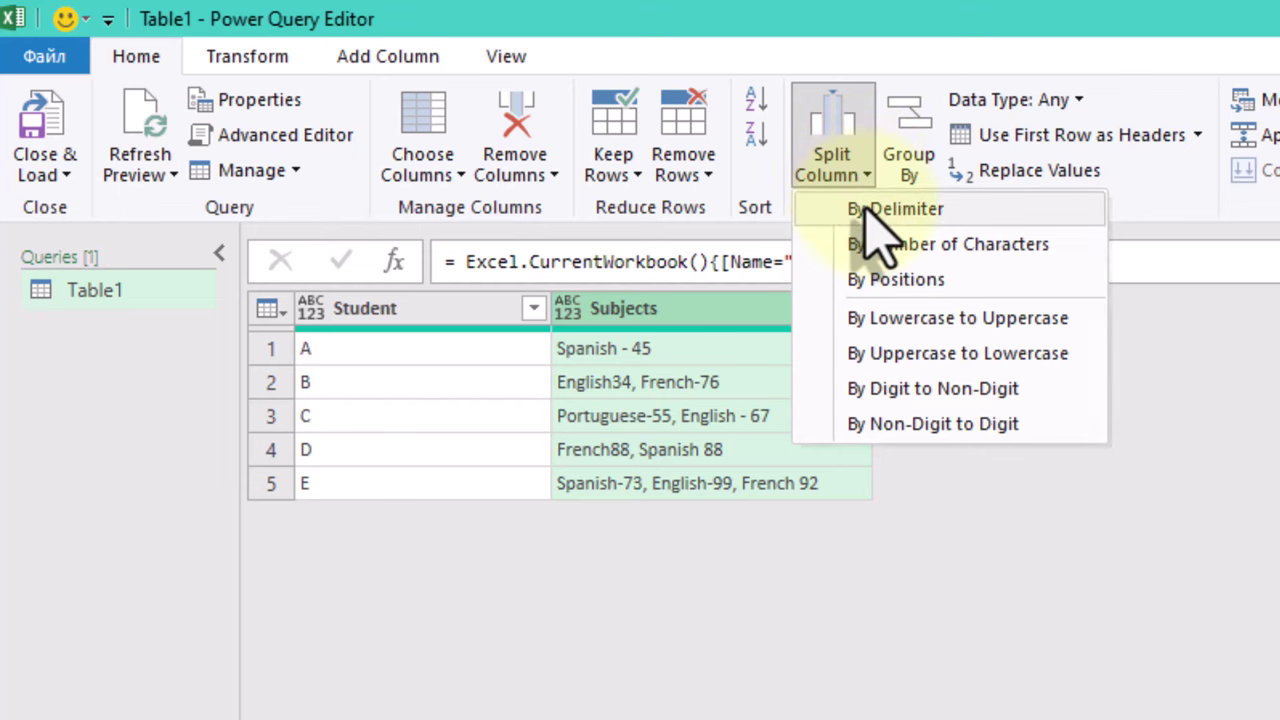
Step: Split Subjects by comma at each occurrence into rows instead of columns
{"action": "left_click", "coordinate": [868, 210]}
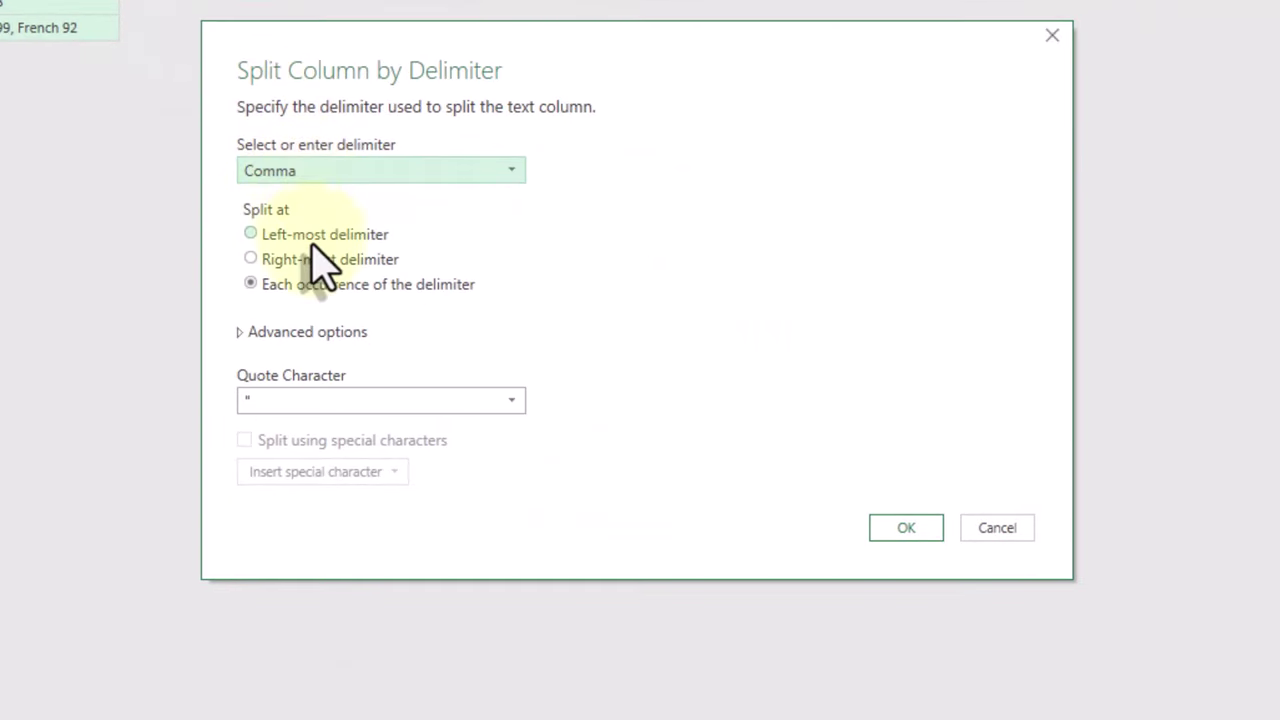
{"action": "left_click", "coordinate": [322, 333]}
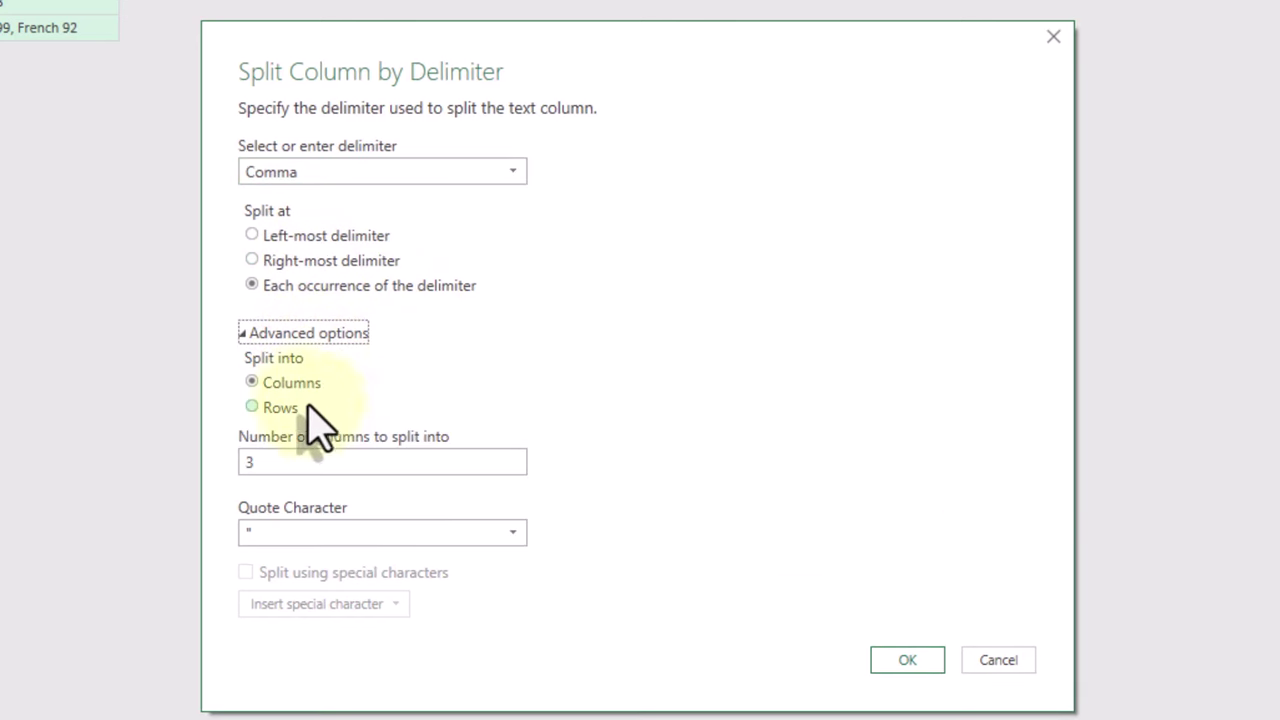
{"action": "left_click", "coordinate": [278, 407]}
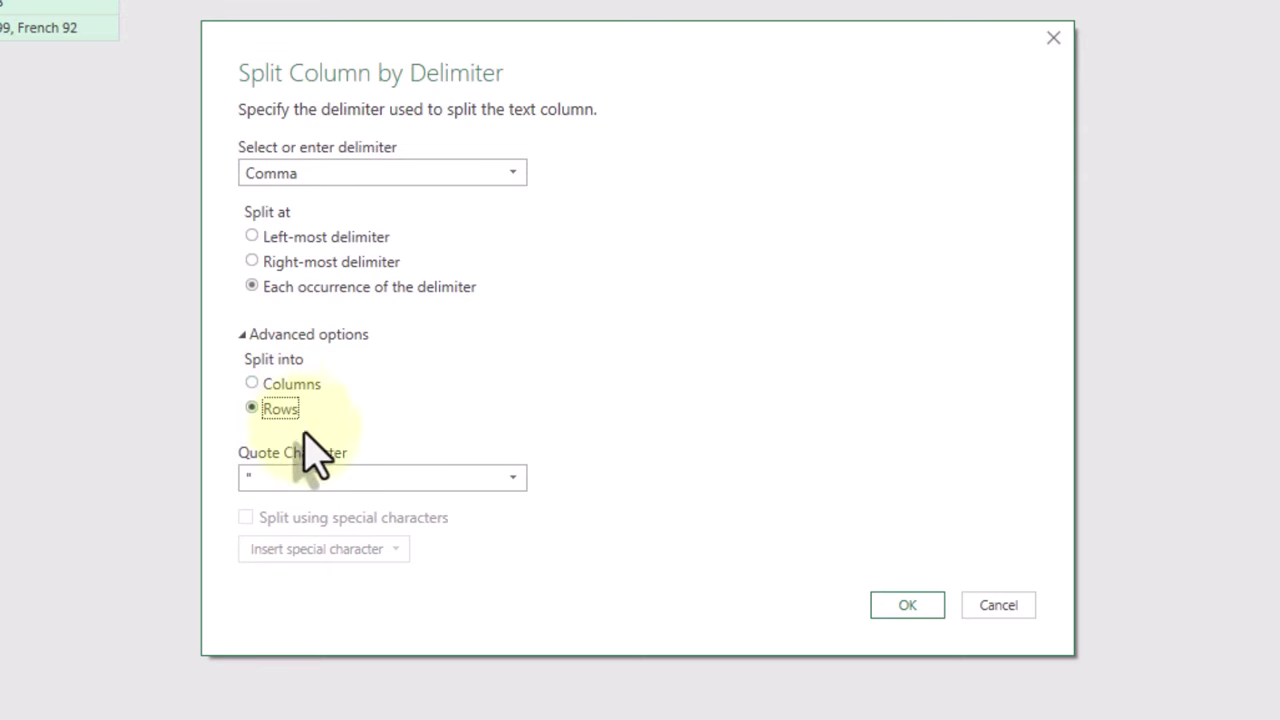
{"action": "left_click", "coordinate": [910, 610]}
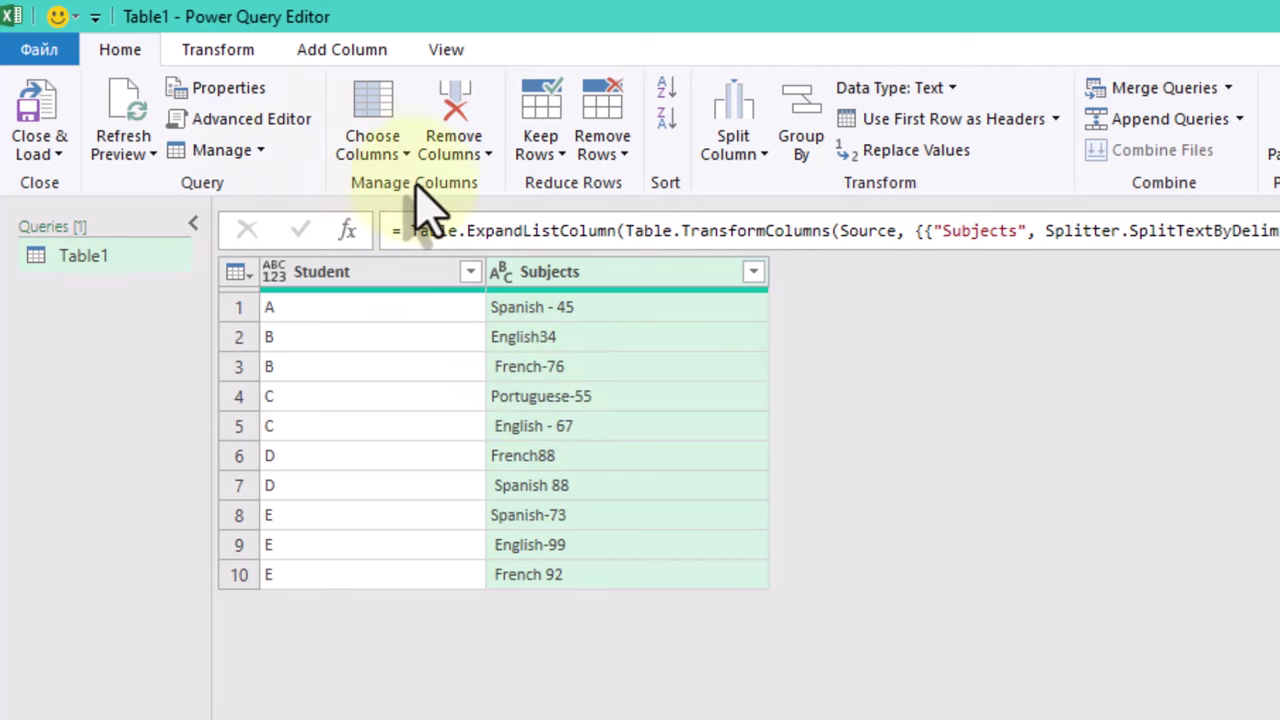
Step: Go to the Add Column commands to create a Custom Column
{"action": "left_click", "coordinate": [320, 50]}
Step: Add a Subject column using Text.Select([Subjects],{"A".."Z","a".."z"}) to keep only letters
{"action": "left_click", "coordinate": [165, 135]}
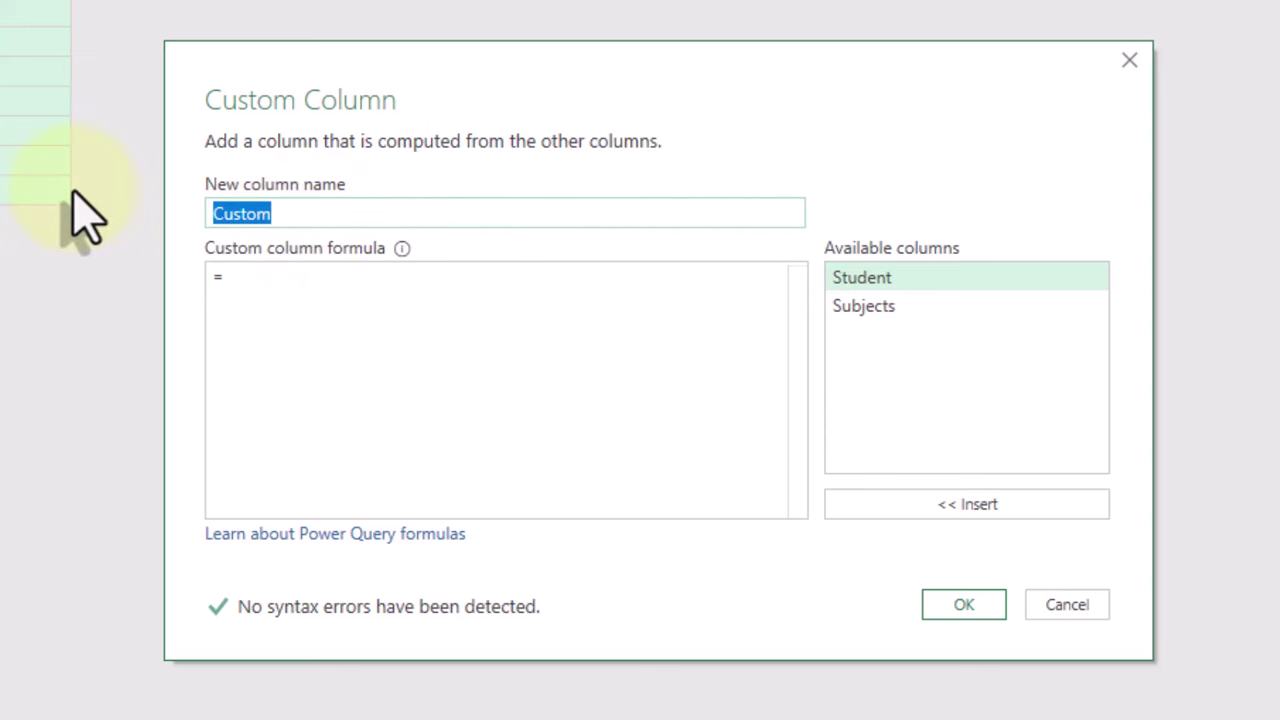
{"action": "type", "text": "Subject"}
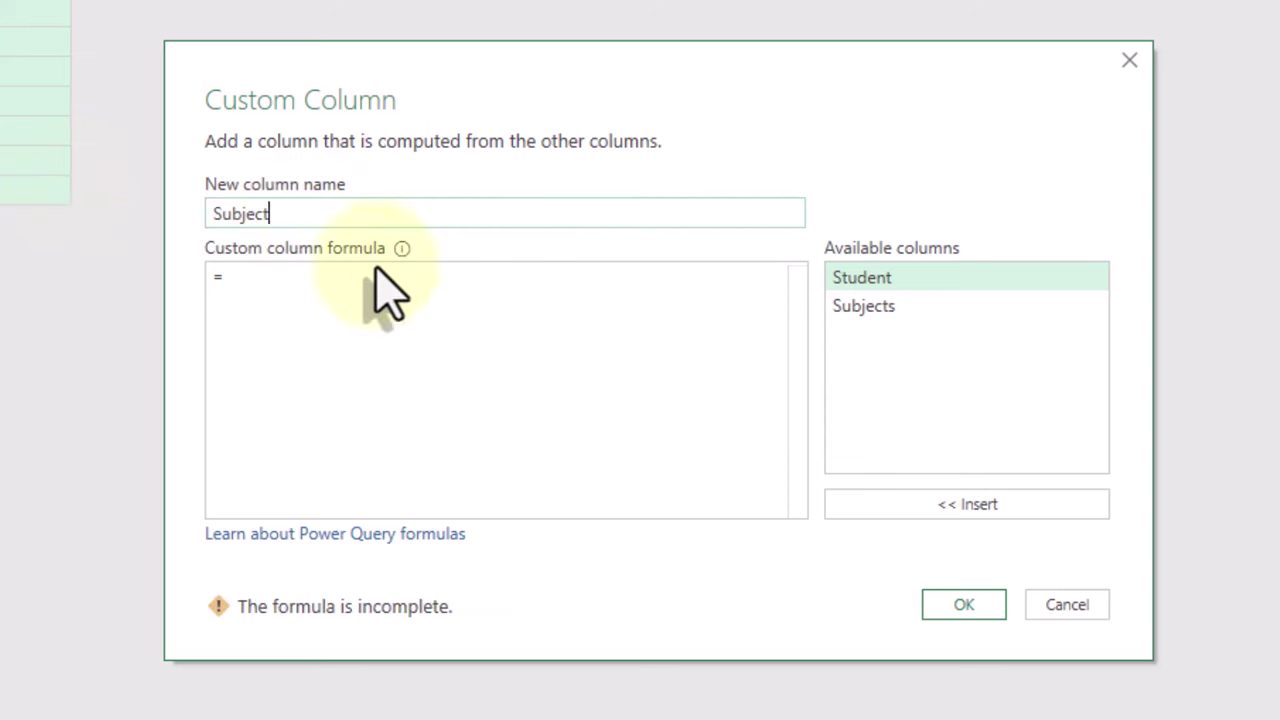
{"action": "left_click", "coordinate": [366, 294]}
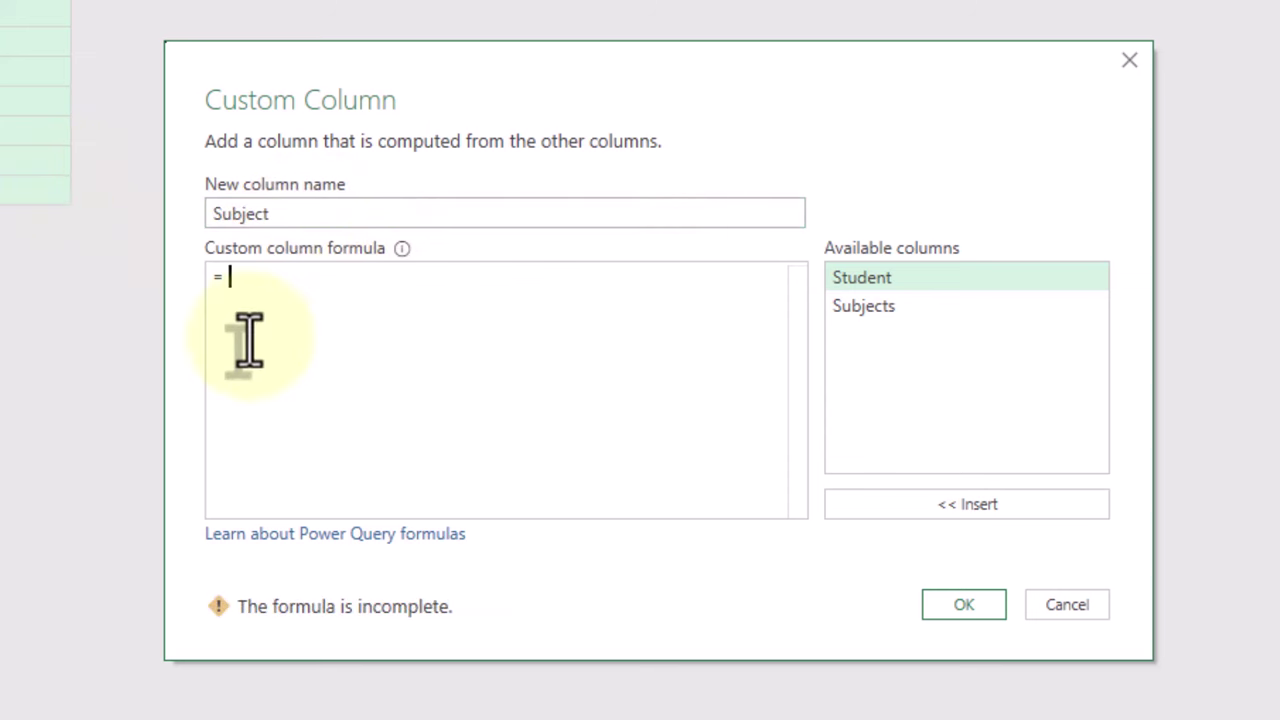
{"action": "type", "text": "Text.S"}
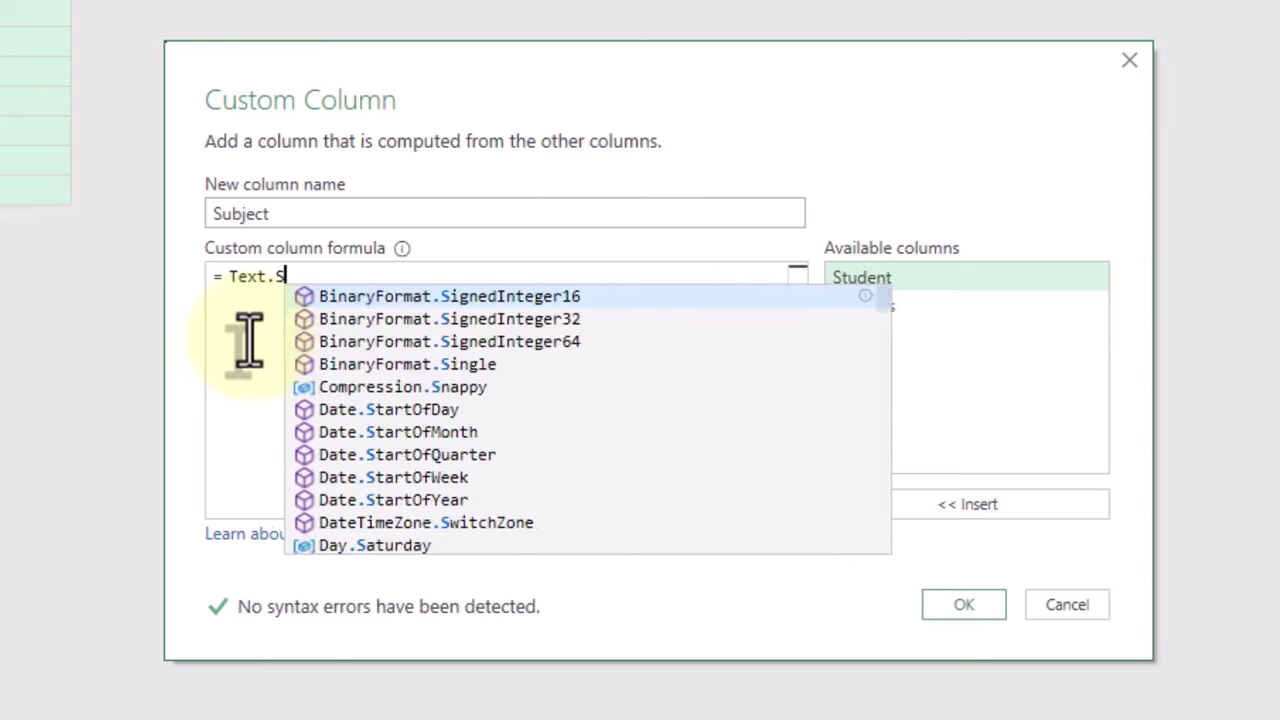
{"action": "type", "text": "elect("}
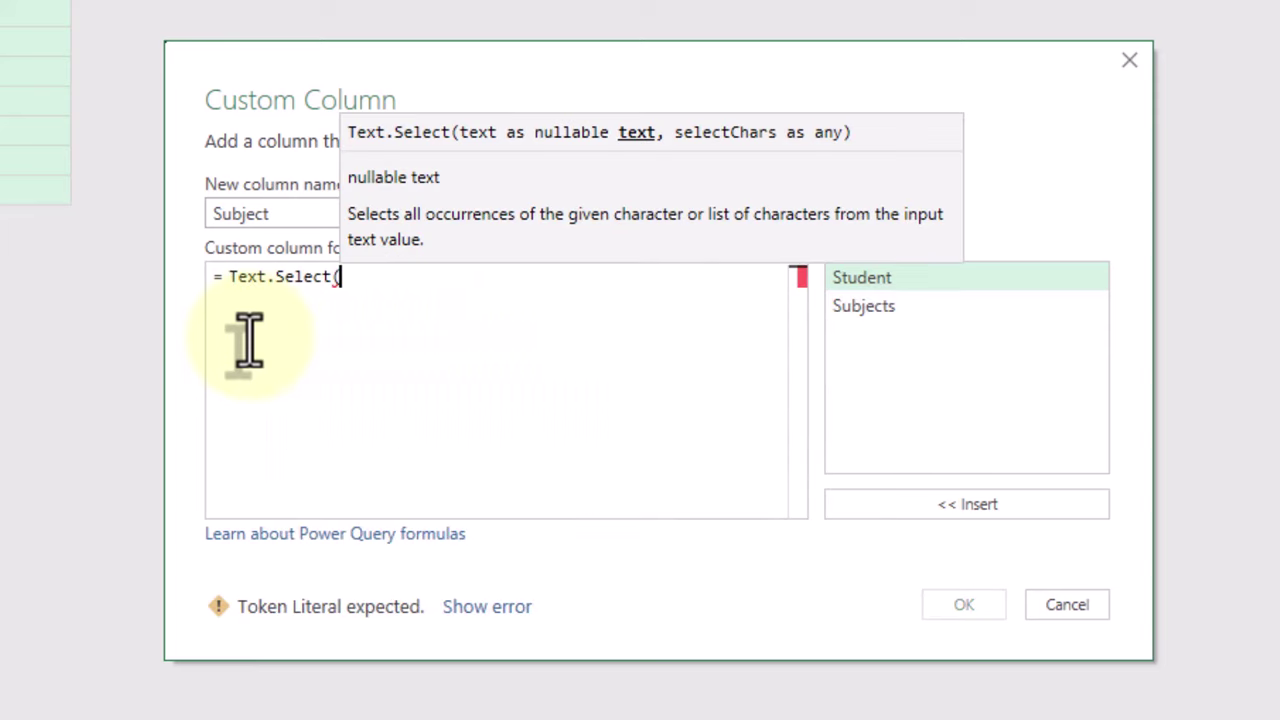
{"action": "double_click", "coordinate": [910, 308]}
{"action": "type", "text": ","}
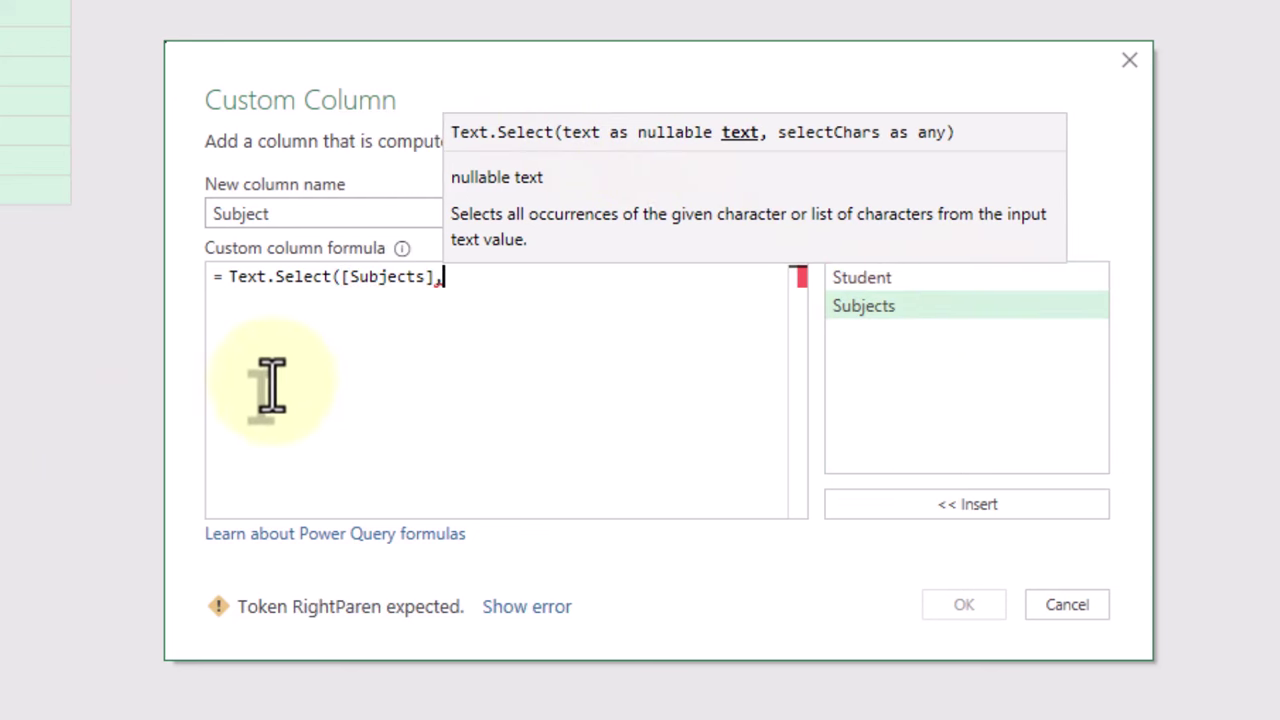
{"action": "type", "text": "{}"}
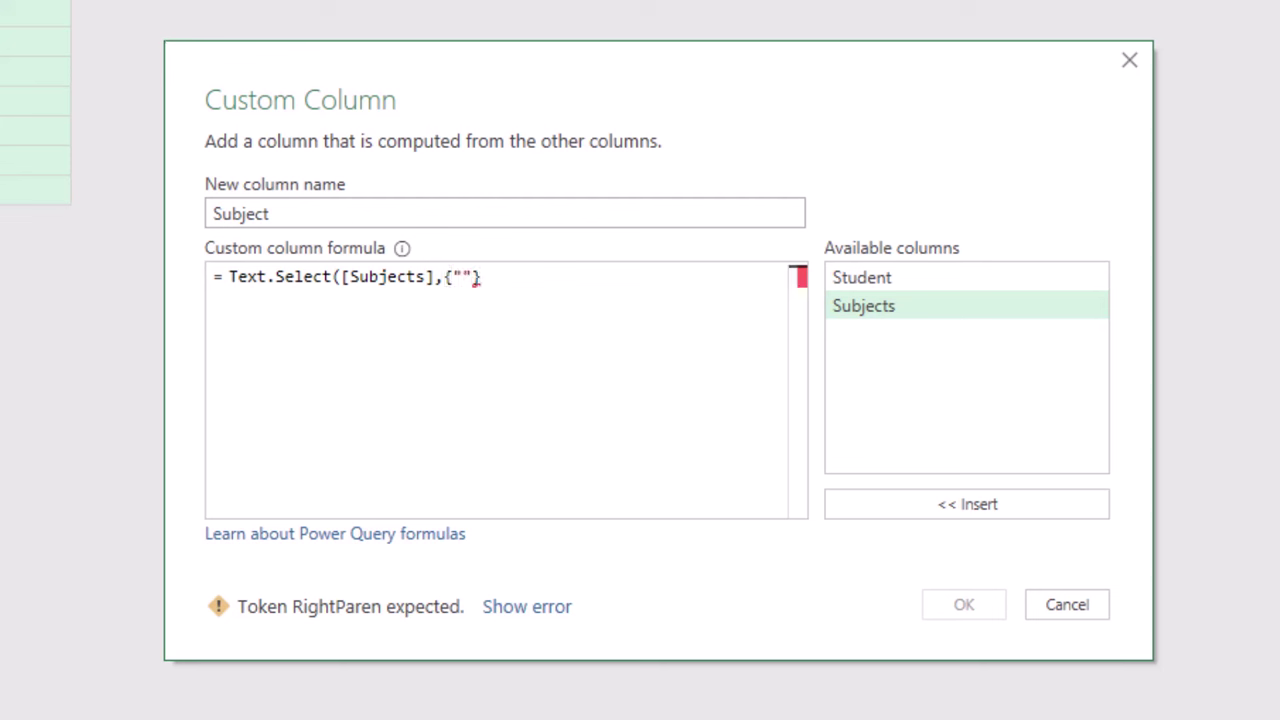
{"action": "type", "text": "\"A\".."}
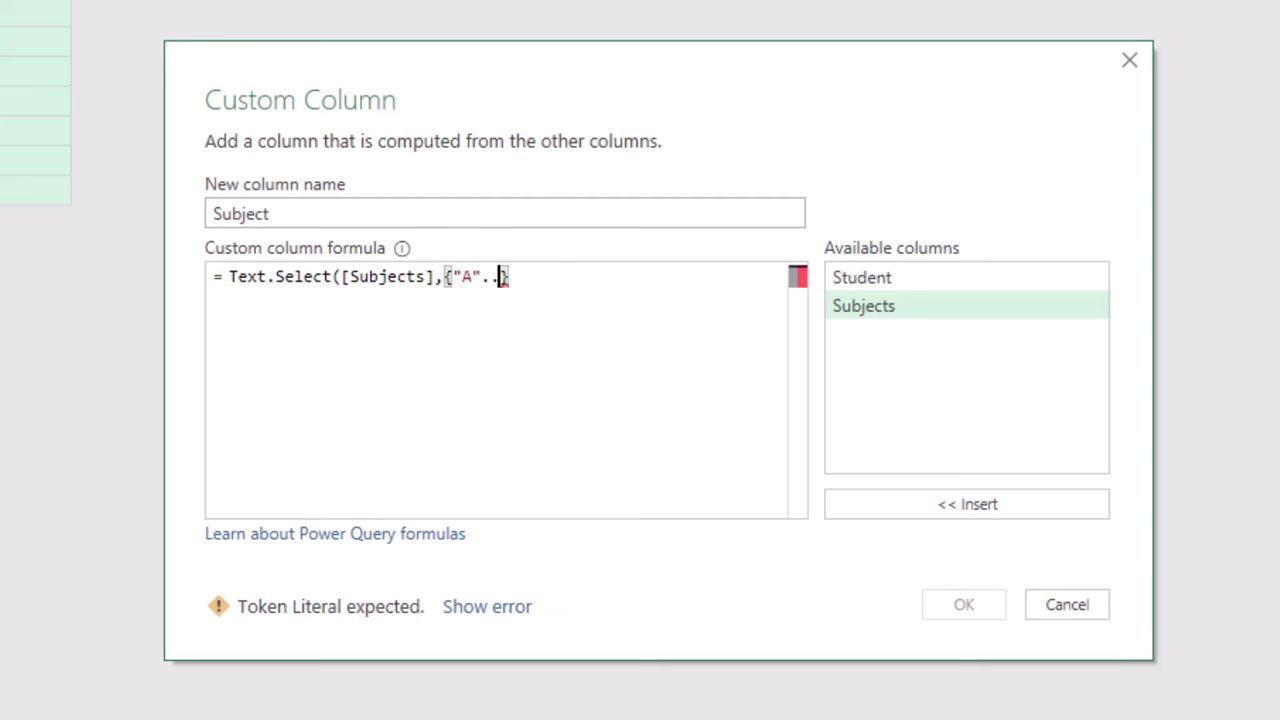
{"action": "type", "text": "\""}
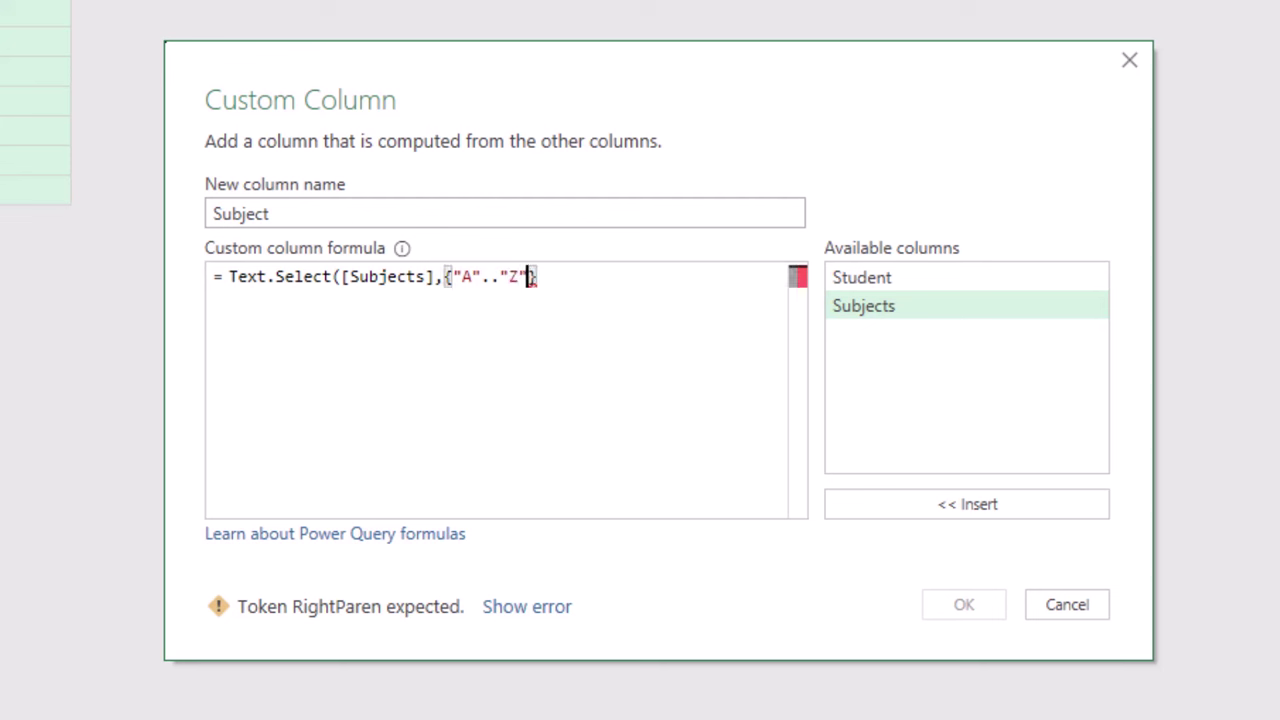
{"action": "type", "text": "Z,"}
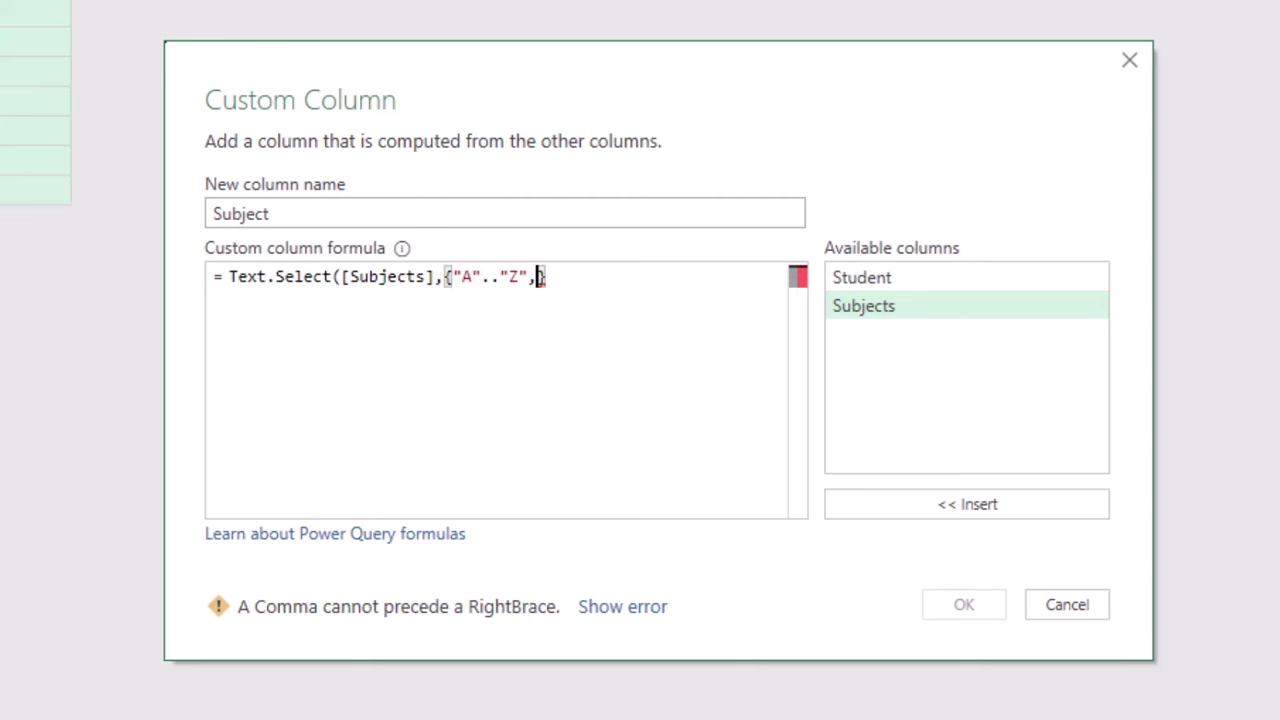
{"action": "type", "text": "\"a"}
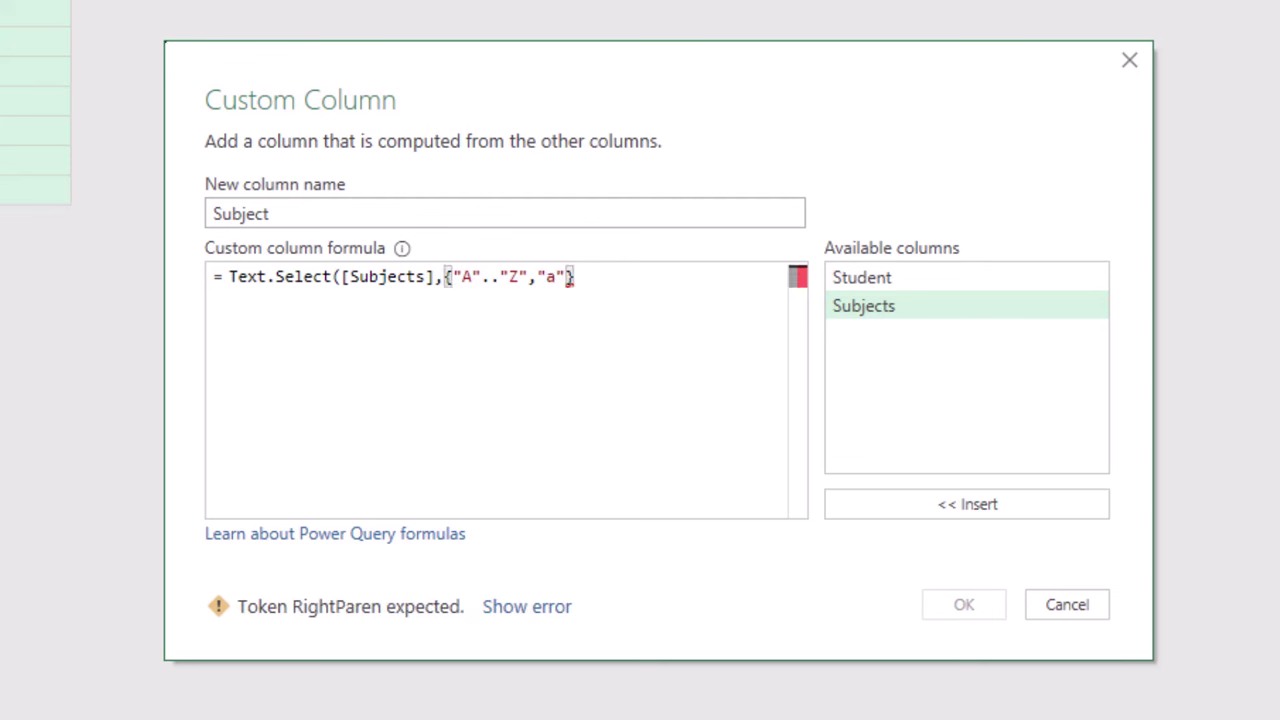
{"action": "type", "text": "..\"z"}
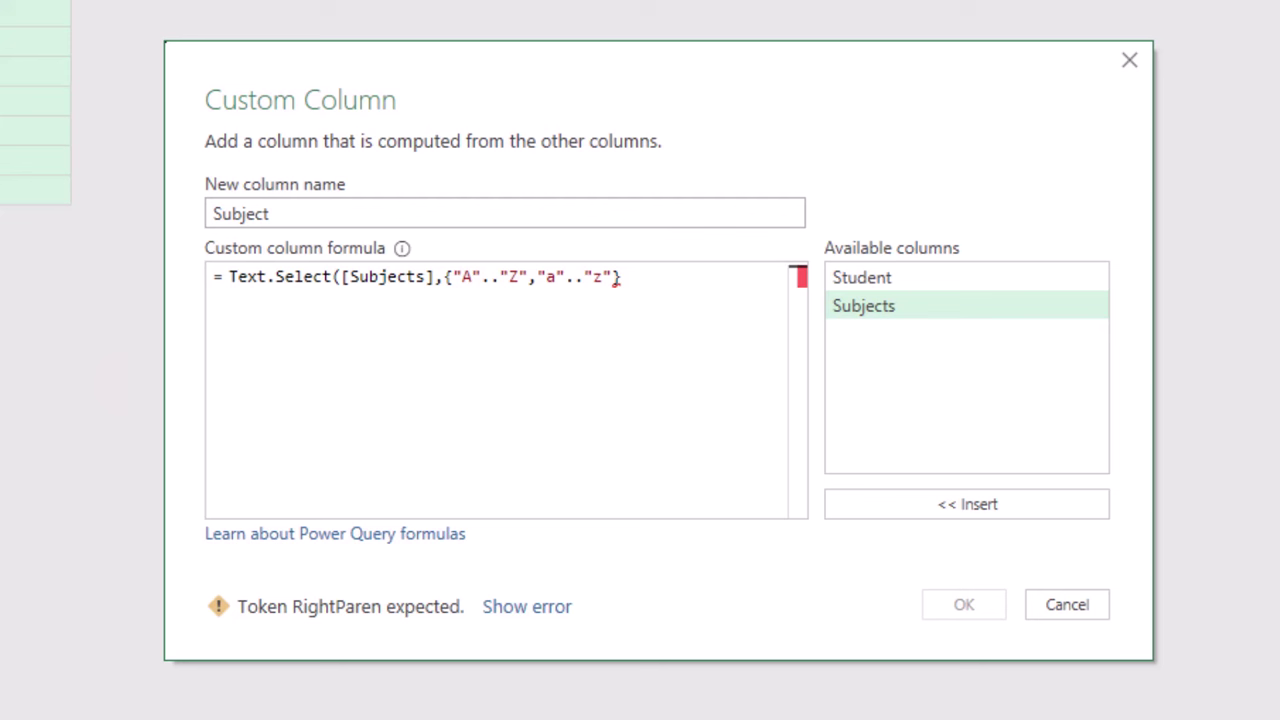
{"action": "left_click", "coordinate": [686, 275]}
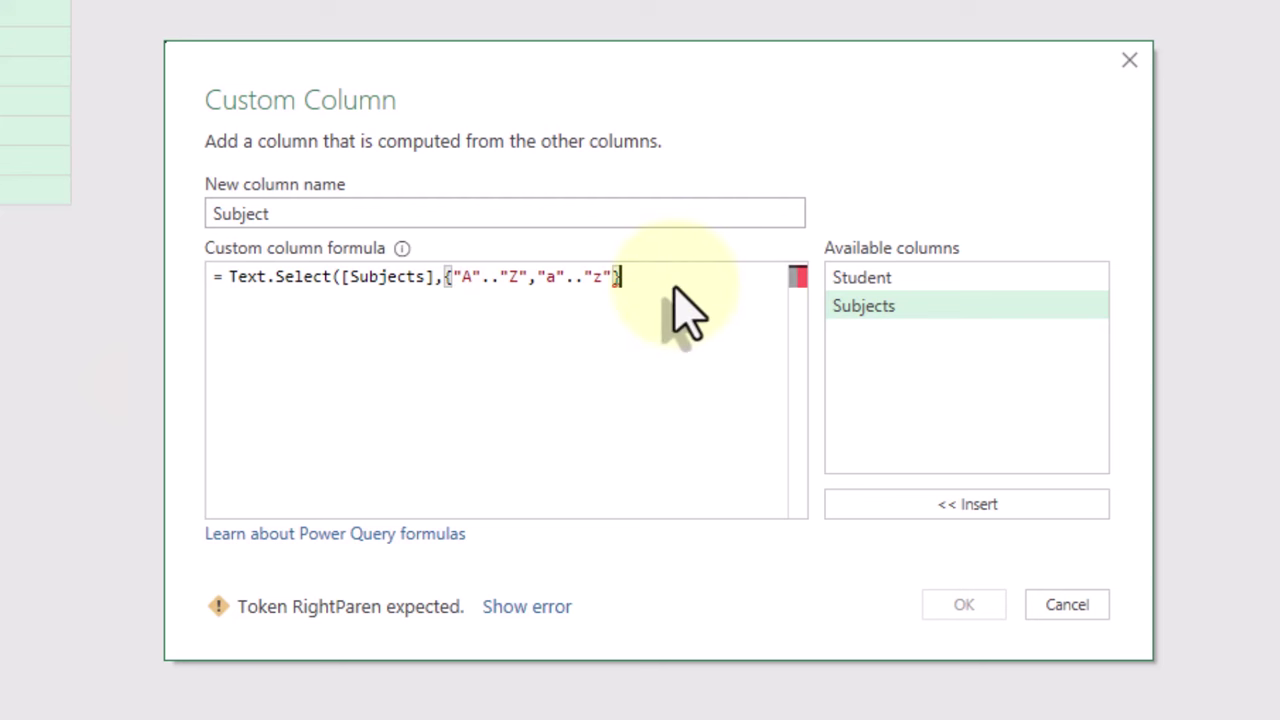
{"action": "type", "text": ")"}
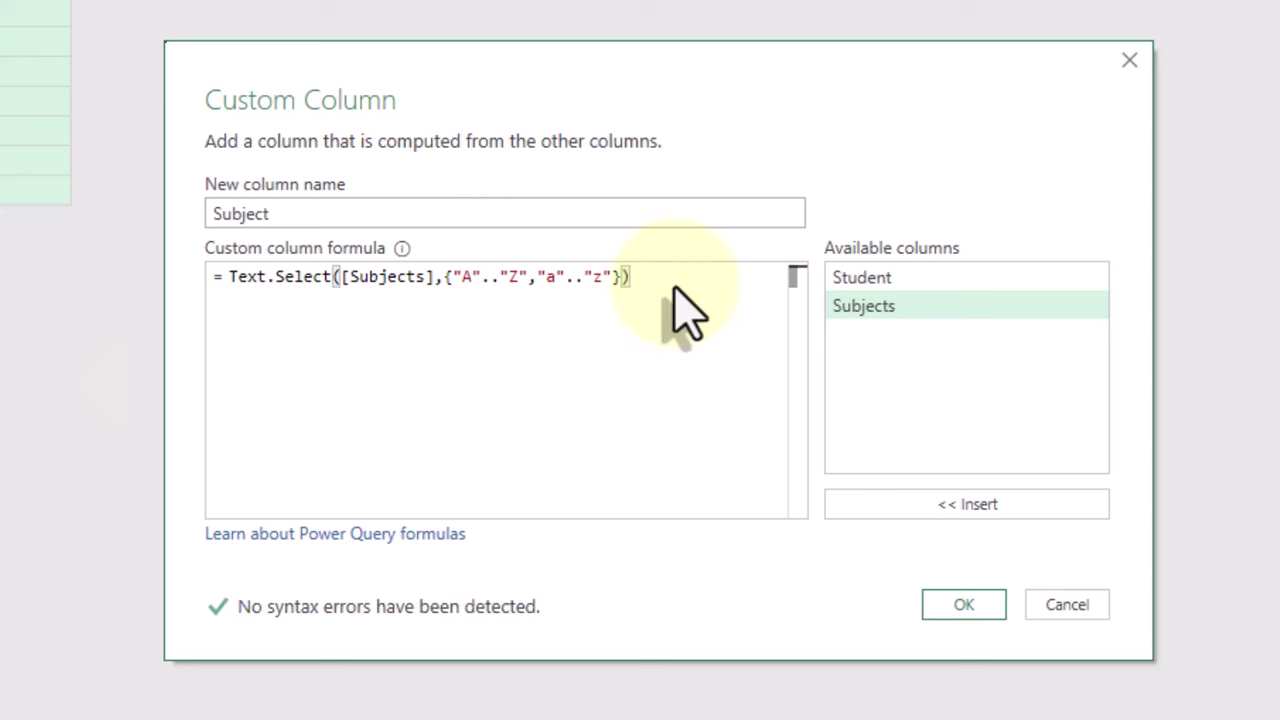
{"action": "left_click", "coordinate": [963, 612]}
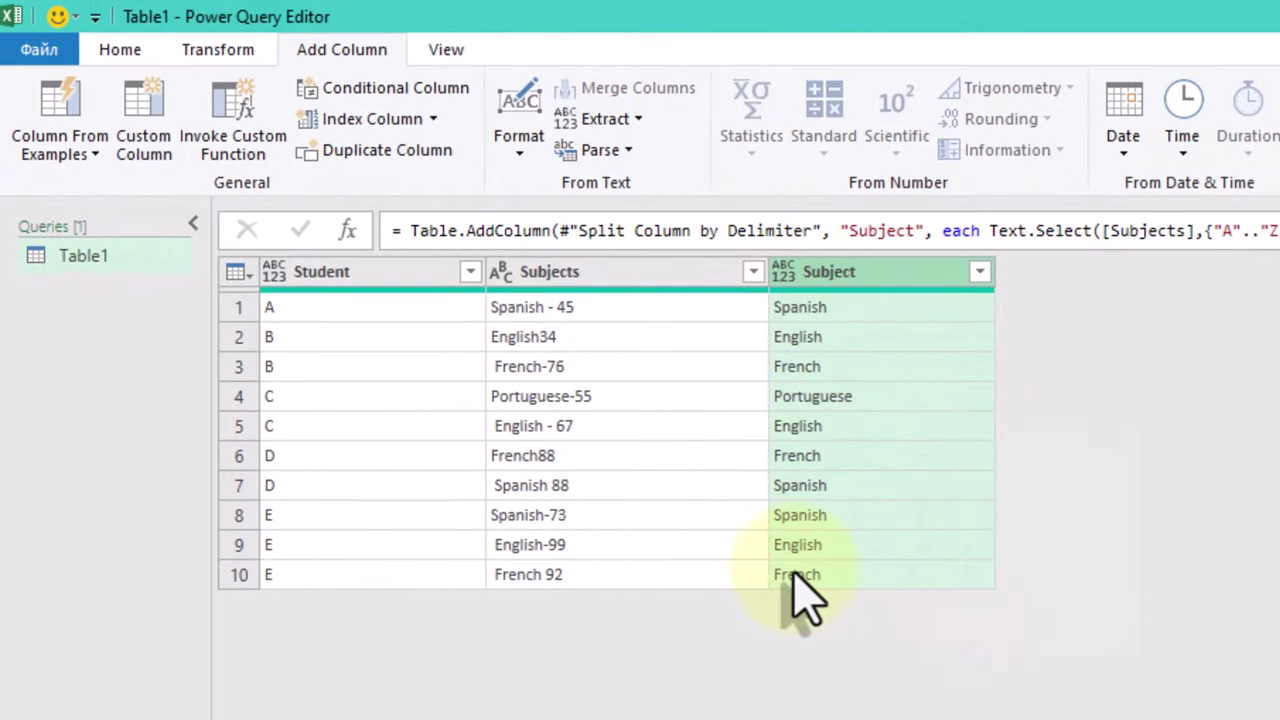
Step: Add a Score column using Text.Select([Subjects],{"0".."9"}) to keep only digits
{"action": "left_click", "coordinate": [148, 140]}
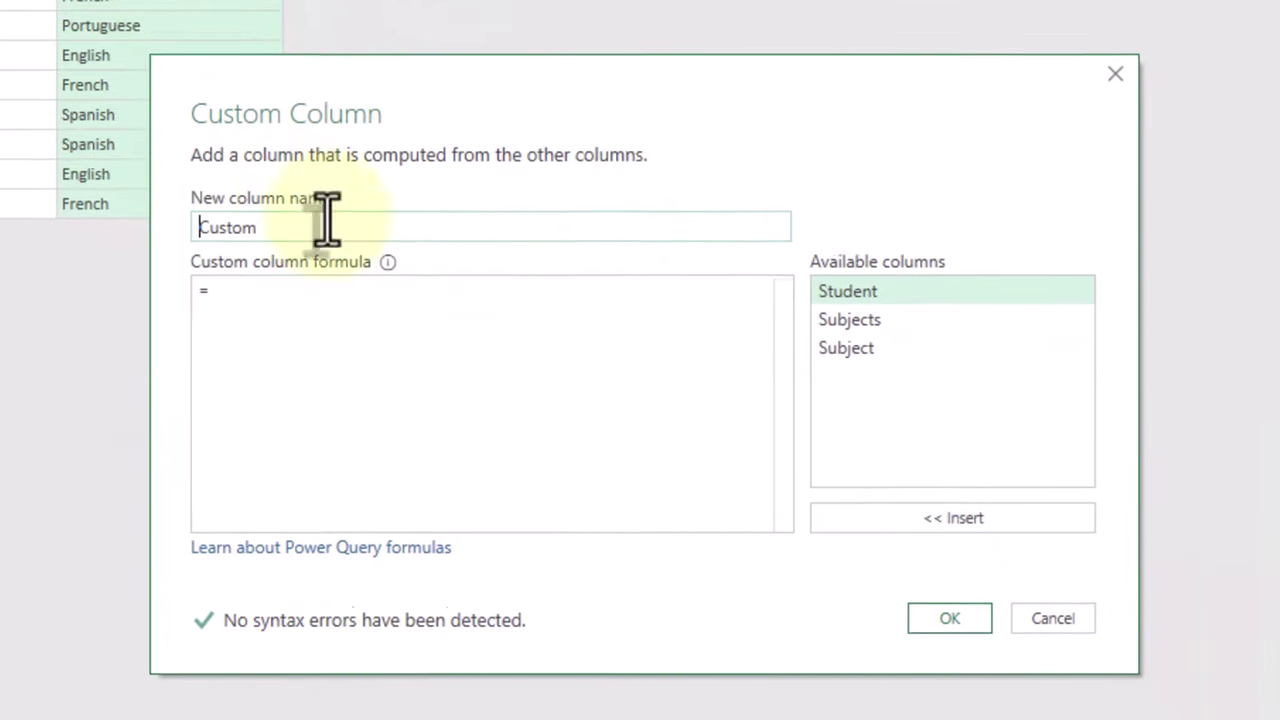
{"action": "double_click", "coordinate": [900, 504]}
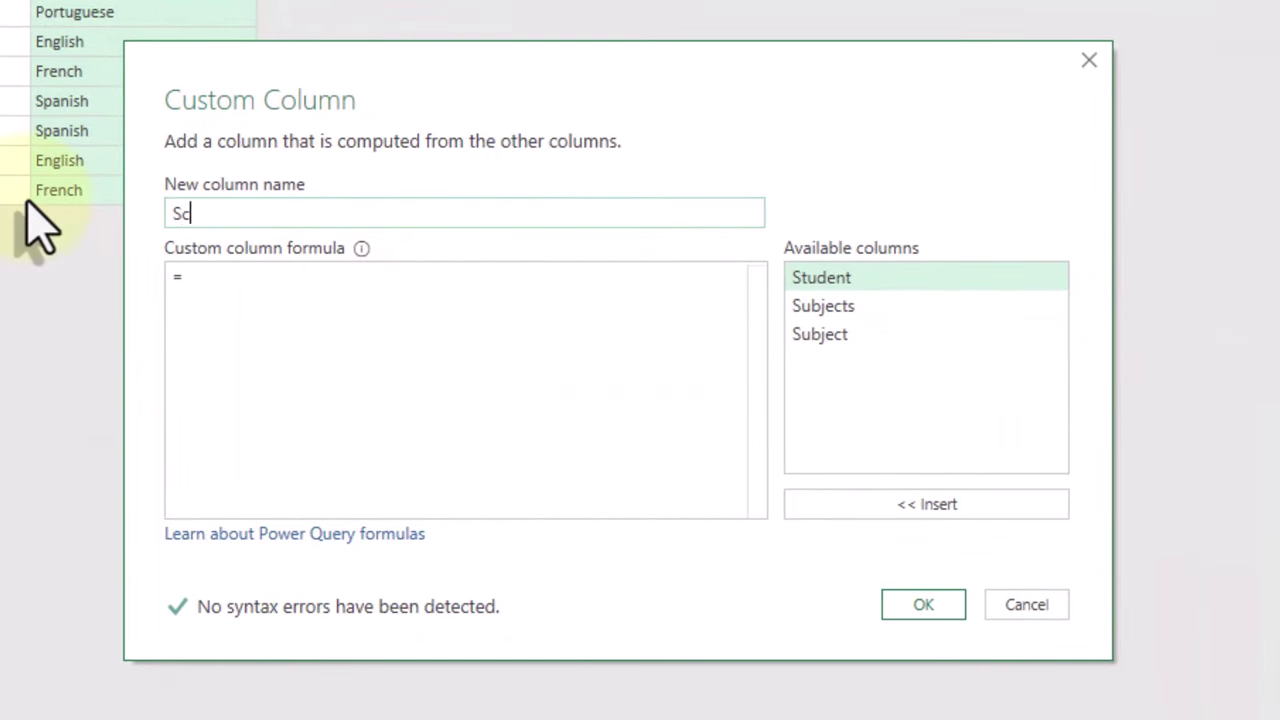
{"action": "type", "text": "Score"}
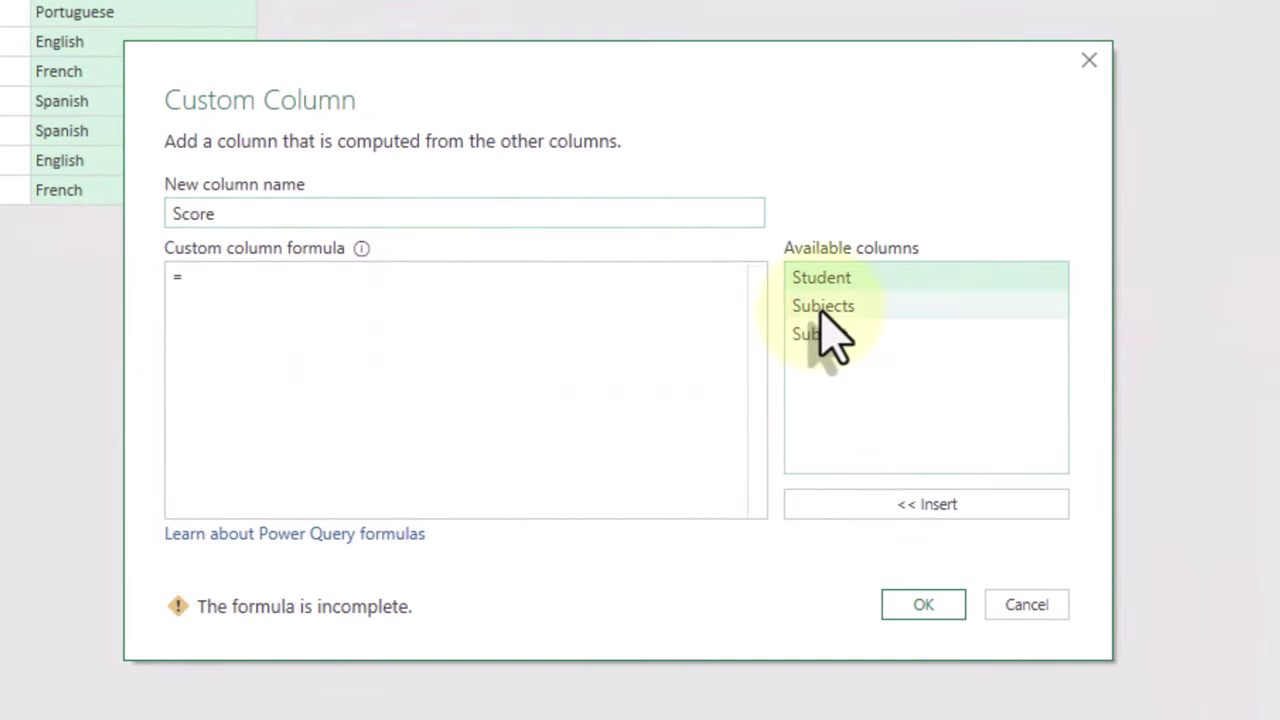
{"action": "left_click", "coordinate": [351, 358]}
{"action": "type", "text": "Text."}
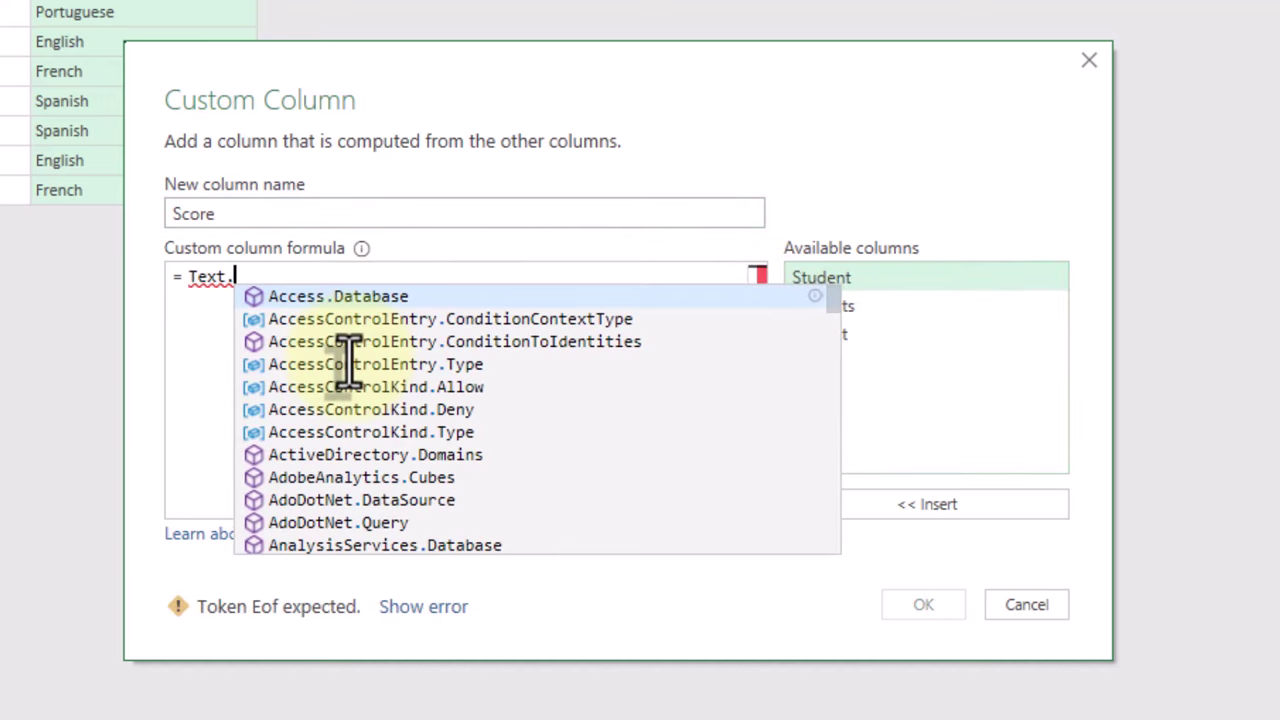
{"action": "type", "text": "Select("}
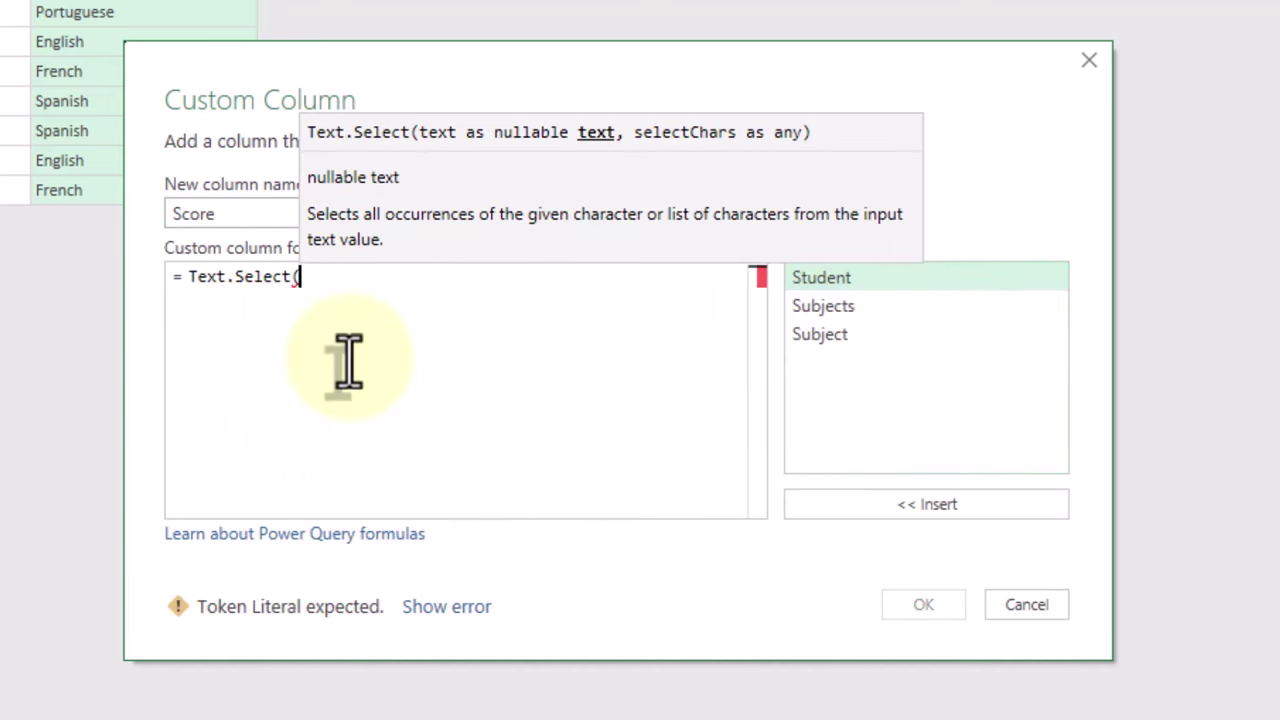
{"action": "double_click", "coordinate": [866, 308]}
{"action": "type", "text": ",\""}
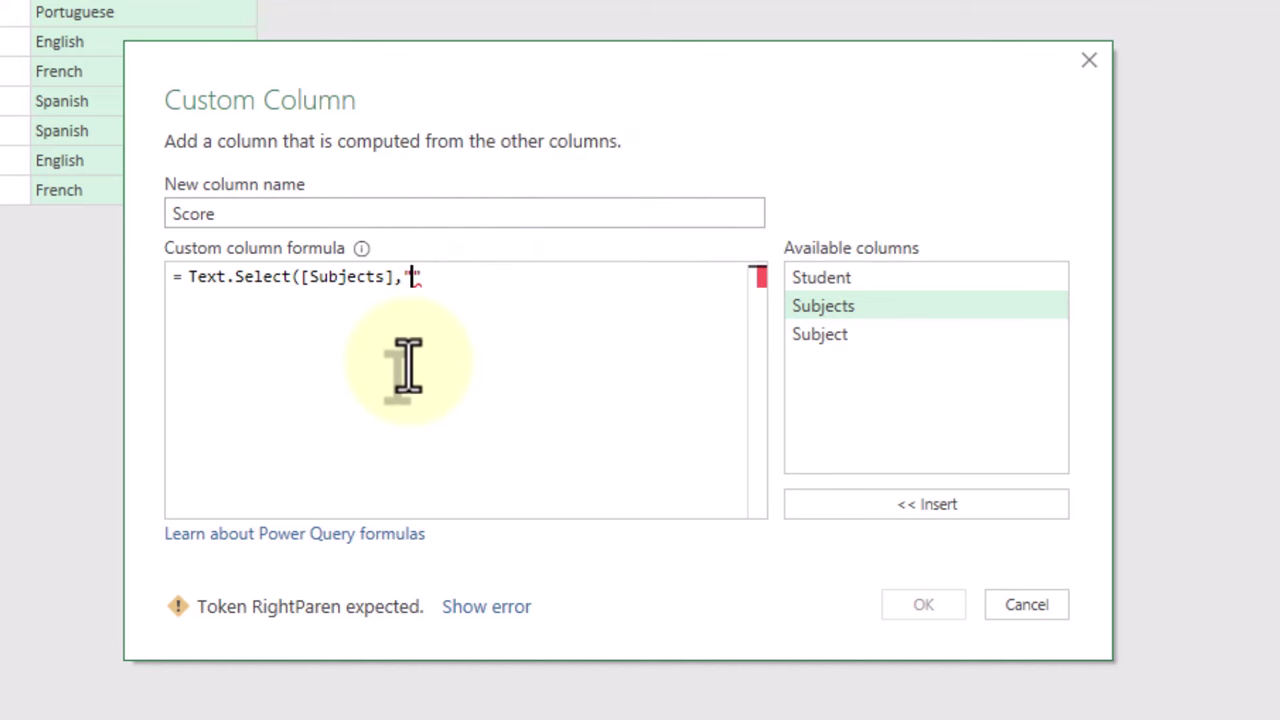
{"action": "type", "text": "{"}
{"action": "key", "text": "End"}
{"action": "type", "text": "}"}
{"action": "type", "text": "..\""}
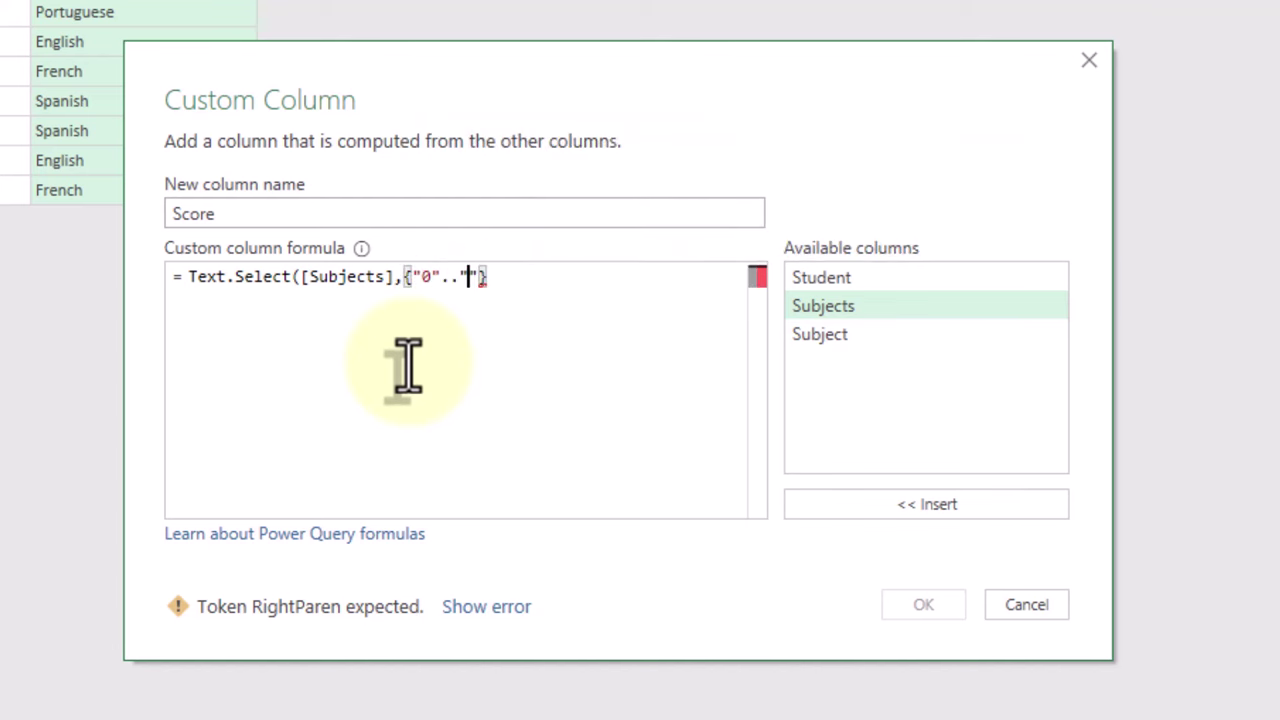
{"action": "type", "text": ")"}
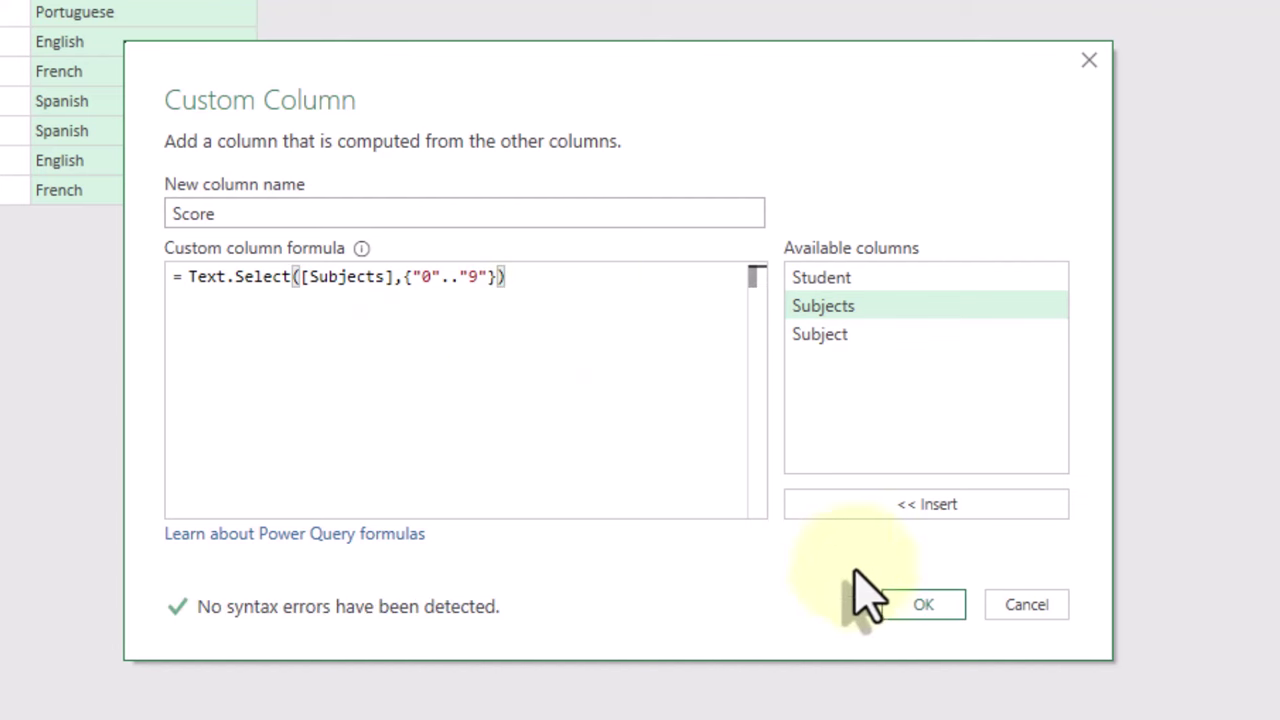
{"action": "left_click", "coordinate": [918, 606]}
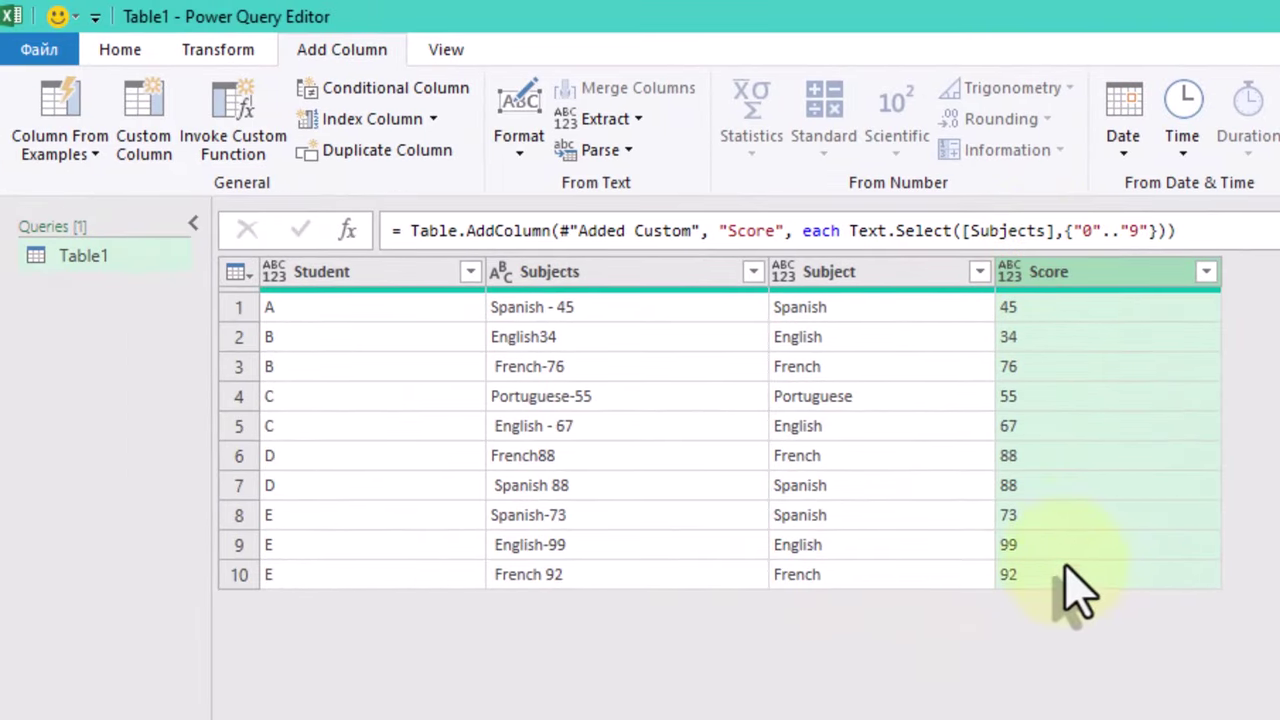
Step: Select the Subject column and switch to the Transform commands
{"action": "left_click", "coordinate": [793, 310]}
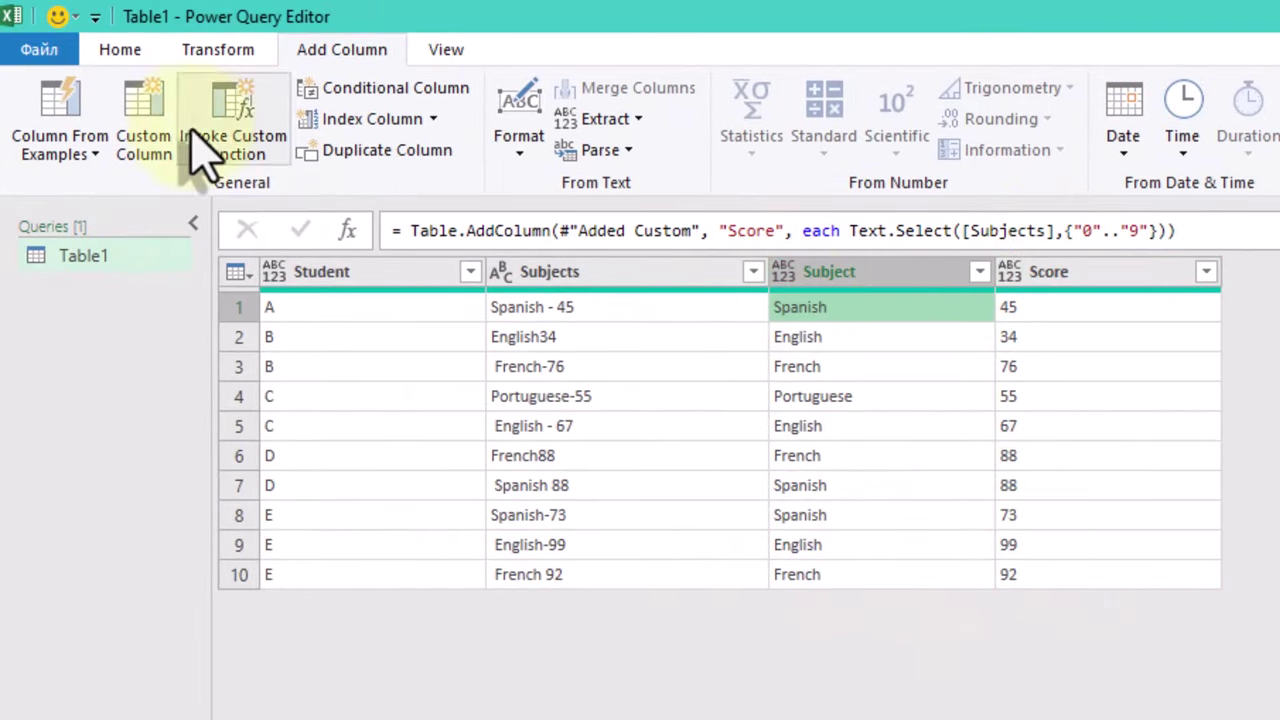
{"action": "left_click", "coordinate": [122, 52]}
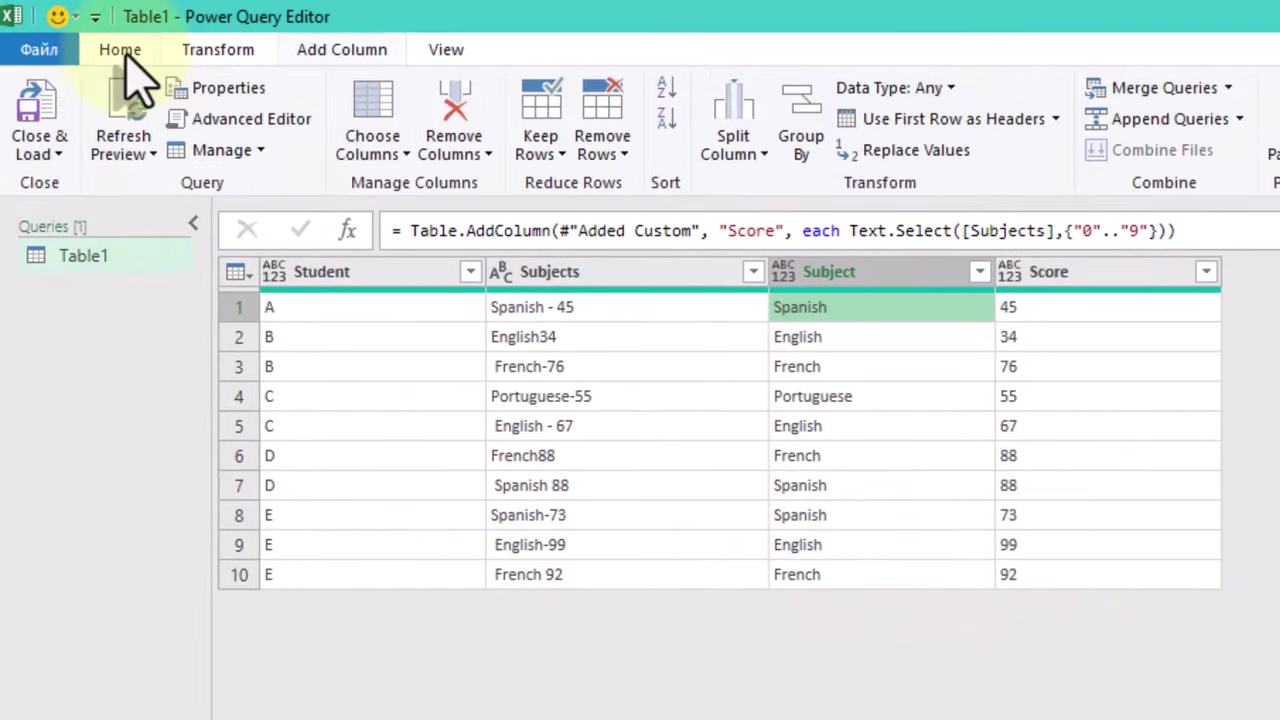
{"action": "left_click", "coordinate": [185, 52]}
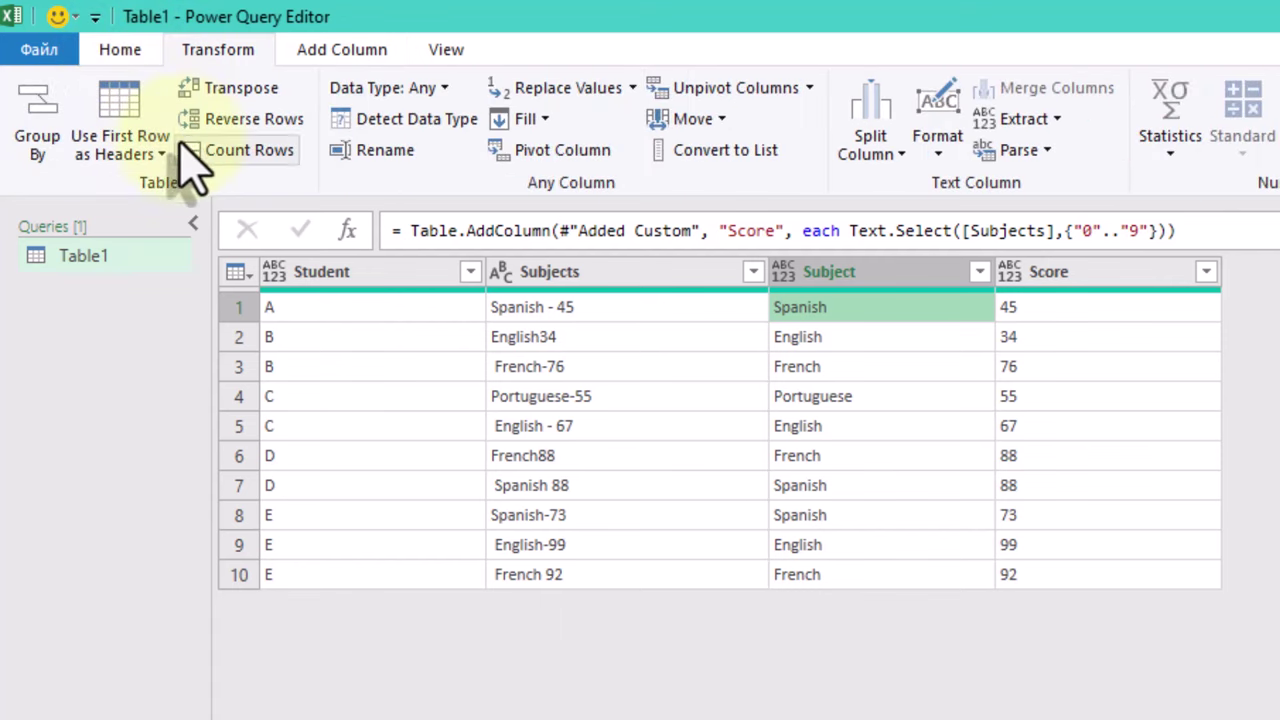
Step: Group by Subject, summing Score into a new column named Totals
{"action": "left_click", "coordinate": [38, 135]}
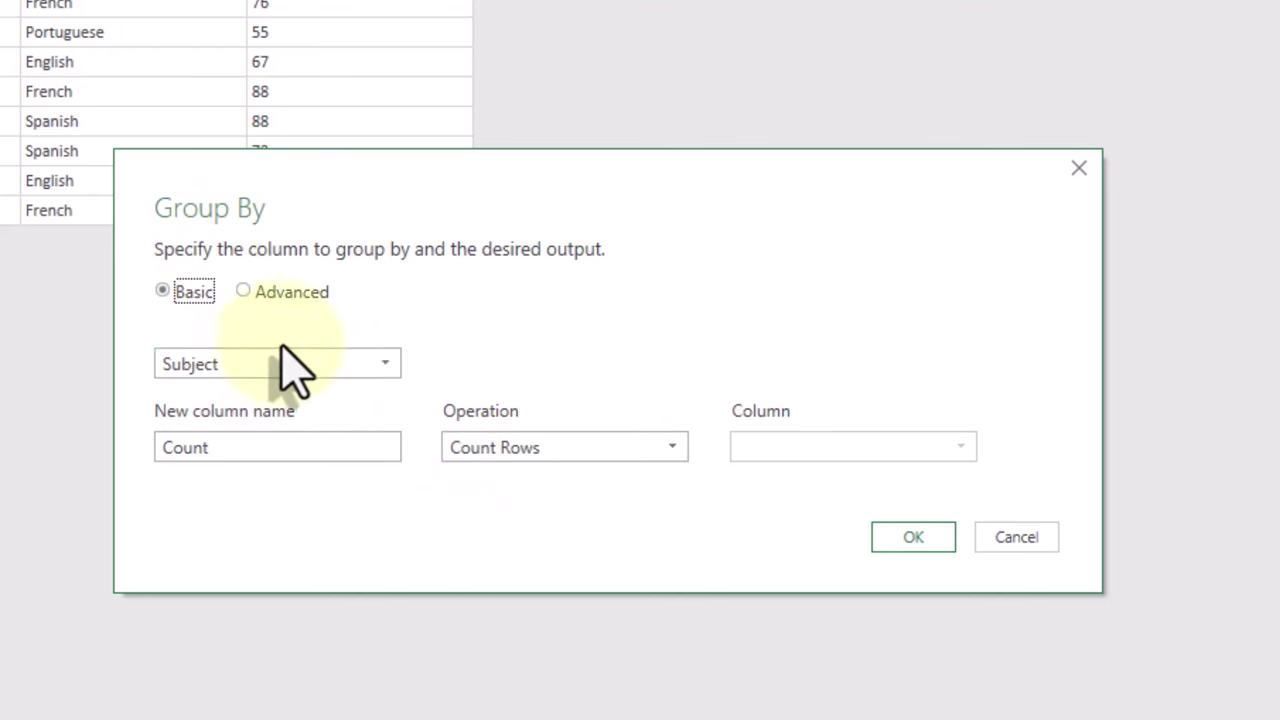
{"action": "left_click", "coordinate": [565, 460]}
{"action": "left_click", "coordinate": [563, 477]}
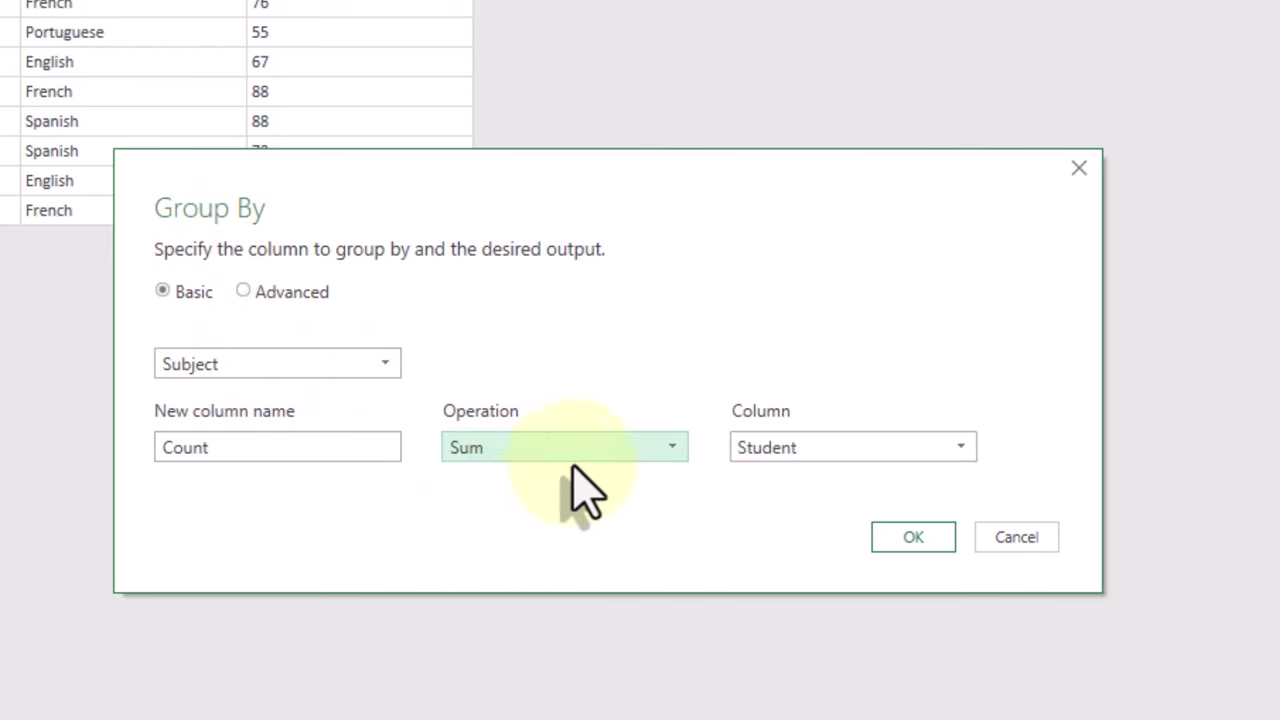
{"action": "left_click", "coordinate": [767, 452]}
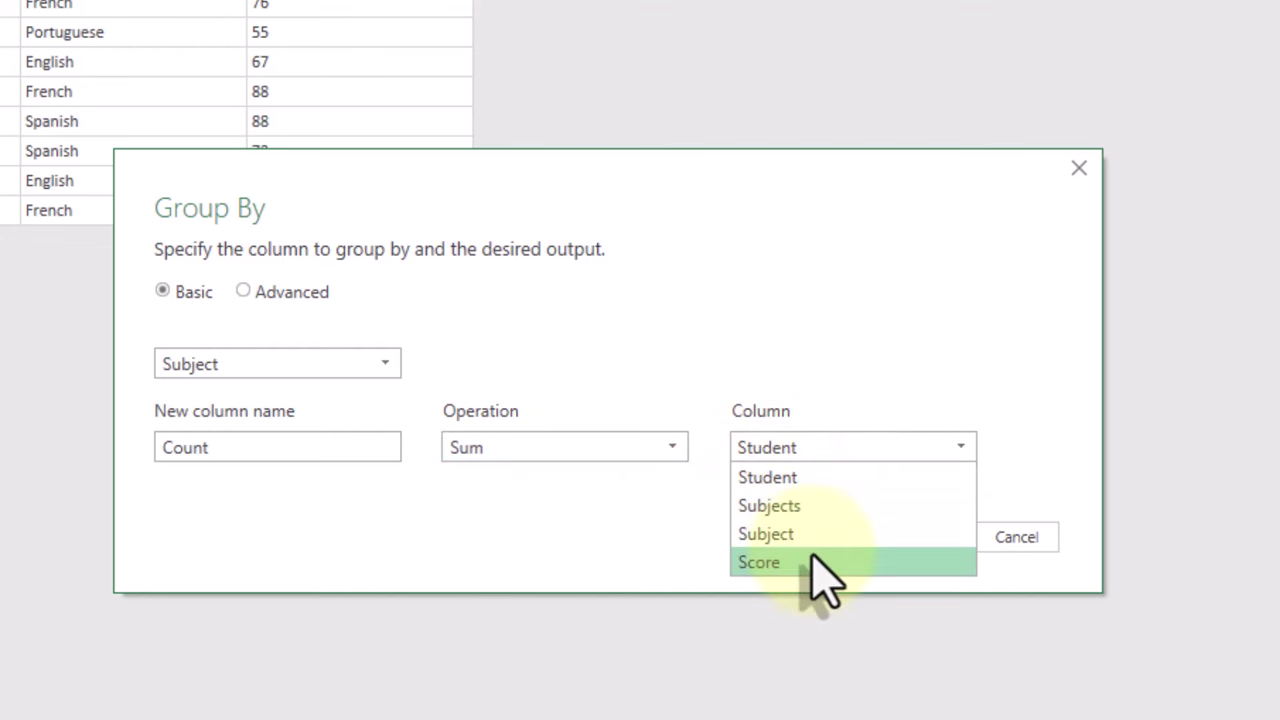
{"action": "left_click", "coordinate": [812, 562]}
{"action": "left_click_drag", "start_coordinate": [289, 446], "coordinate": [3, 443]}
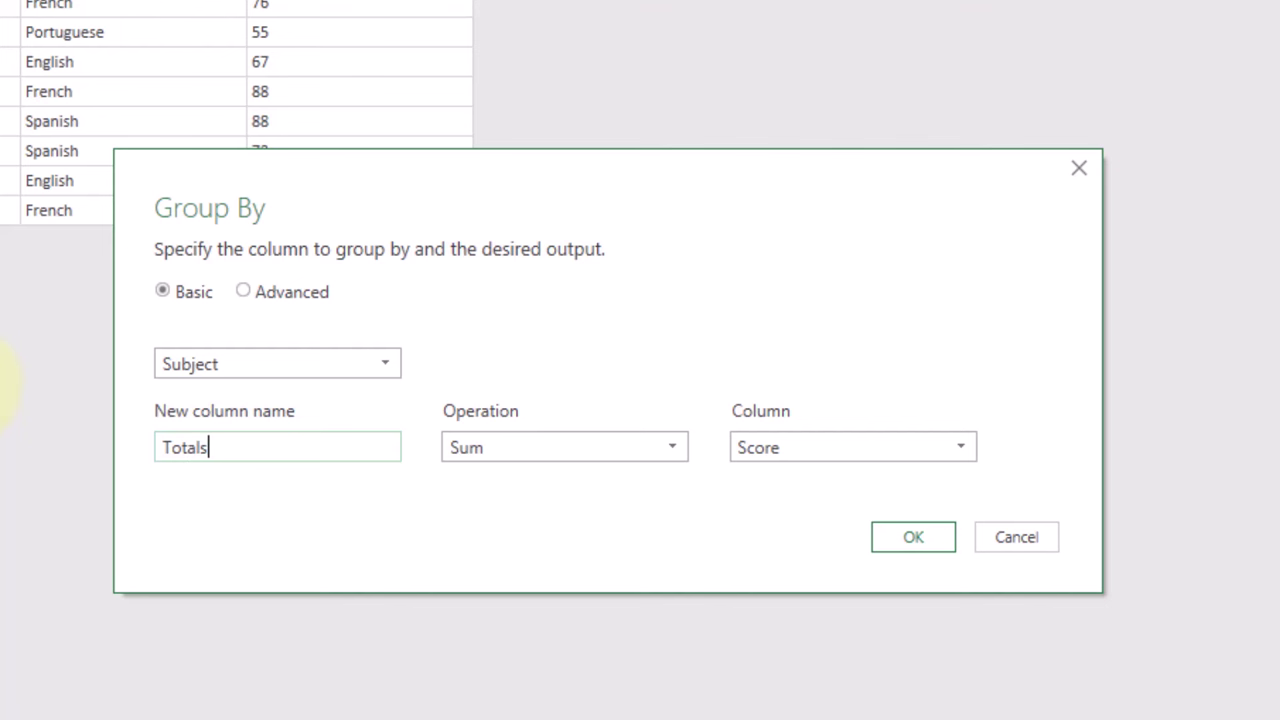
{"action": "left_click", "coordinate": [911, 545]}
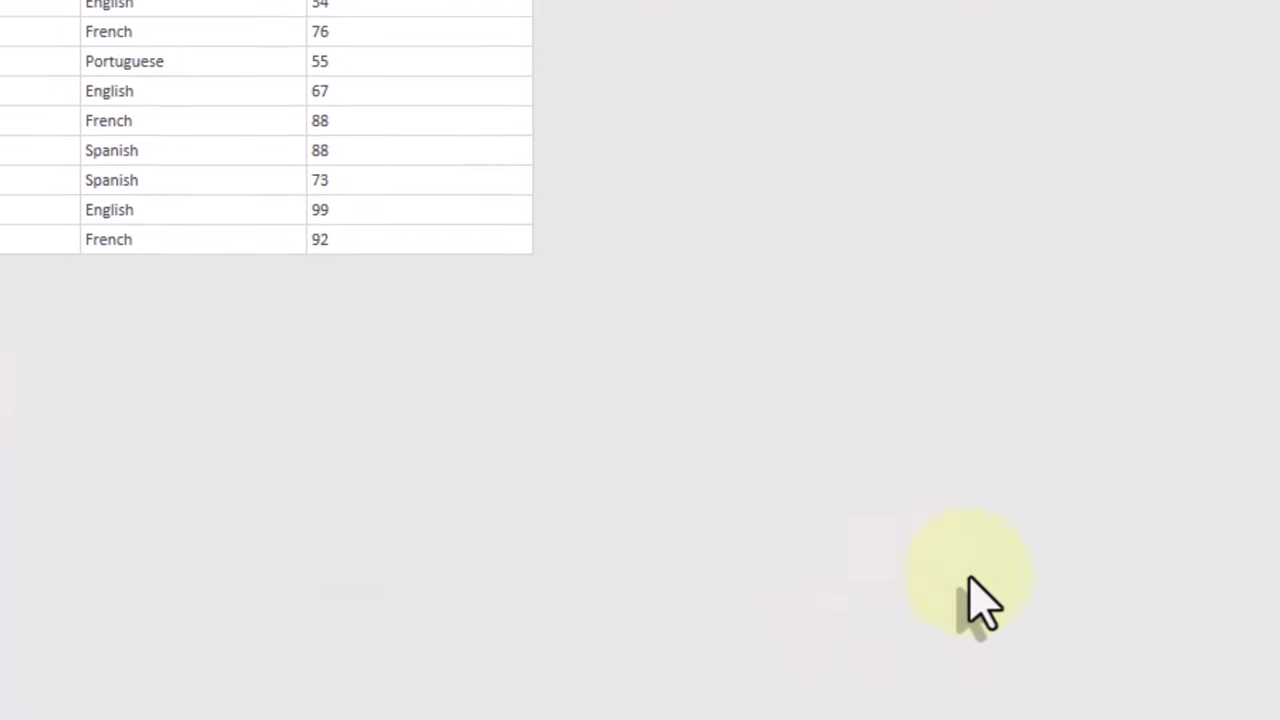
Step: Inspect the Error shown in English's Totals cell
{"action": "left_click", "coordinate": [595, 337]}
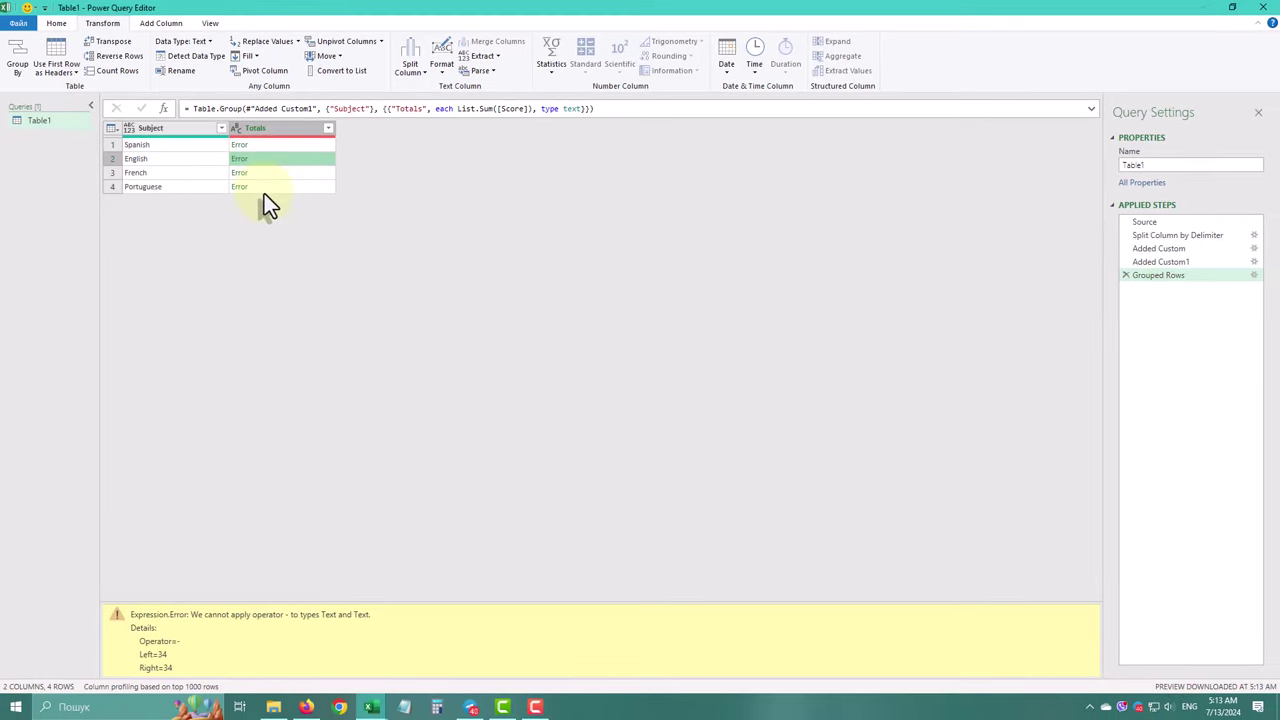
Step: Wrap the Score formula in Number.FromText so Totals show Spanish 206, English 200, French 256, Portuguese 55
{"action": "left_click", "coordinate": [1170, 262]}
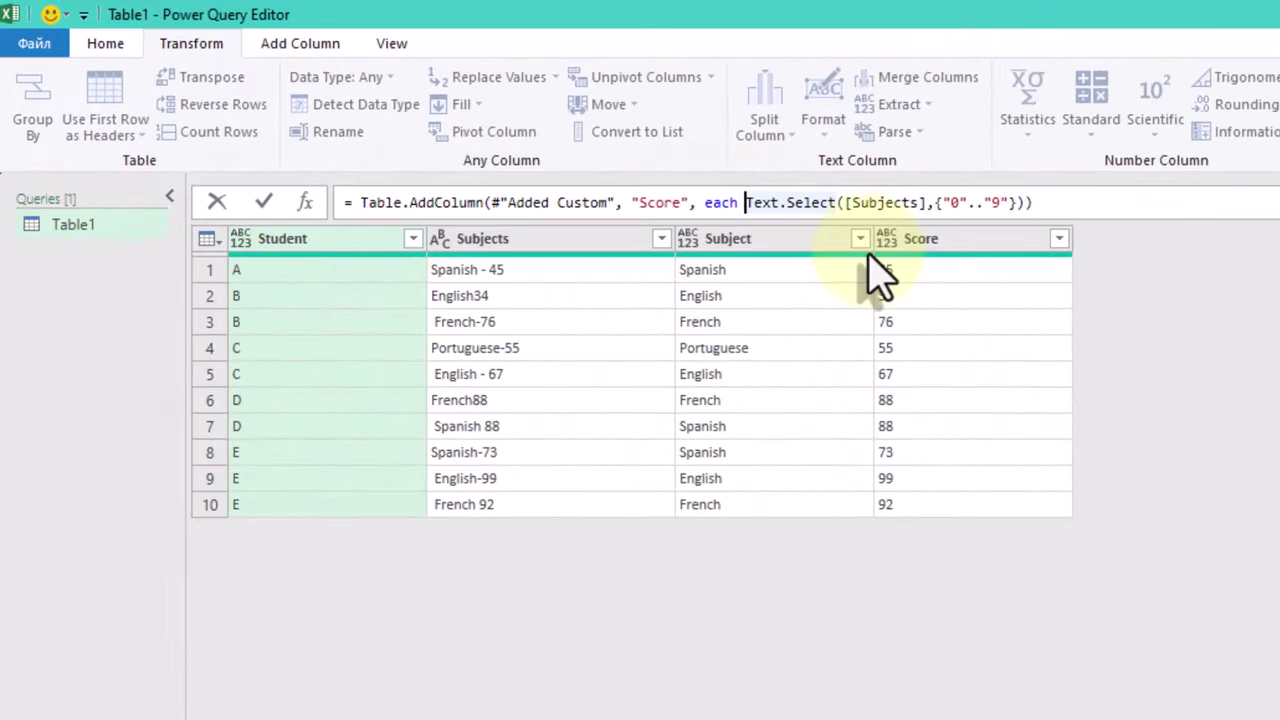
{"action": "type", "text": "Number."}
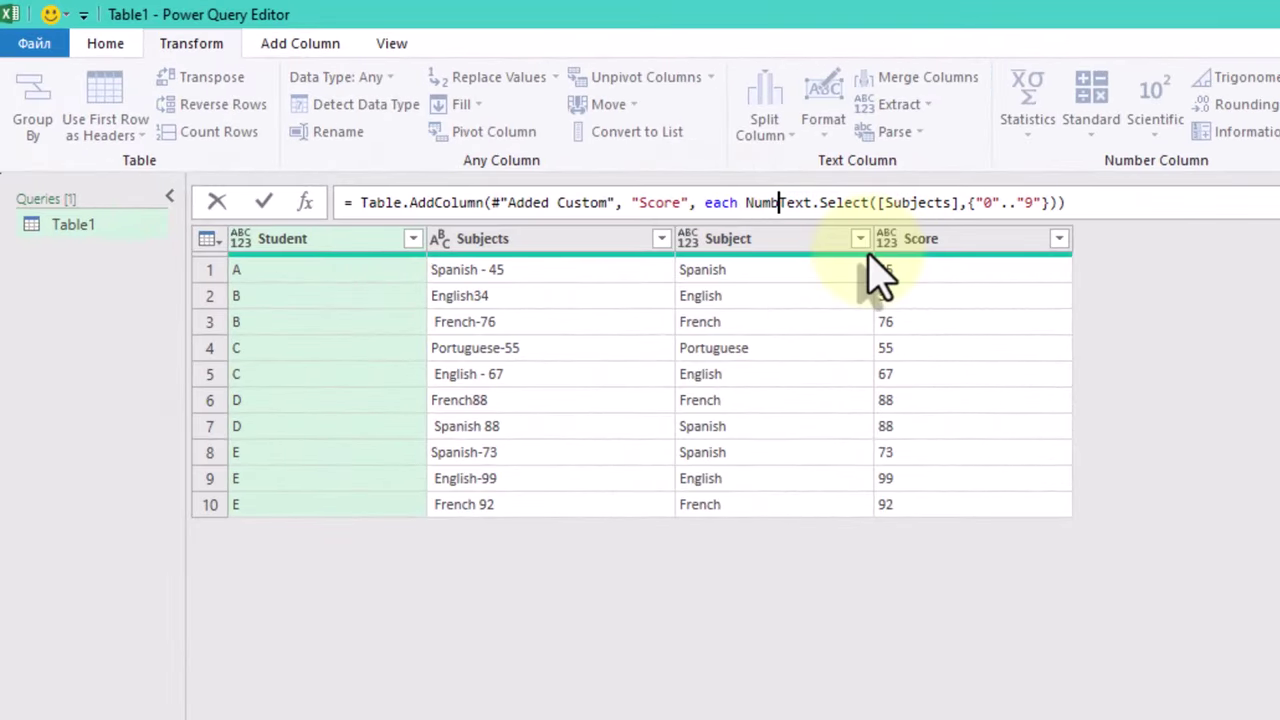
{"action": "type", "text": "FromText"}
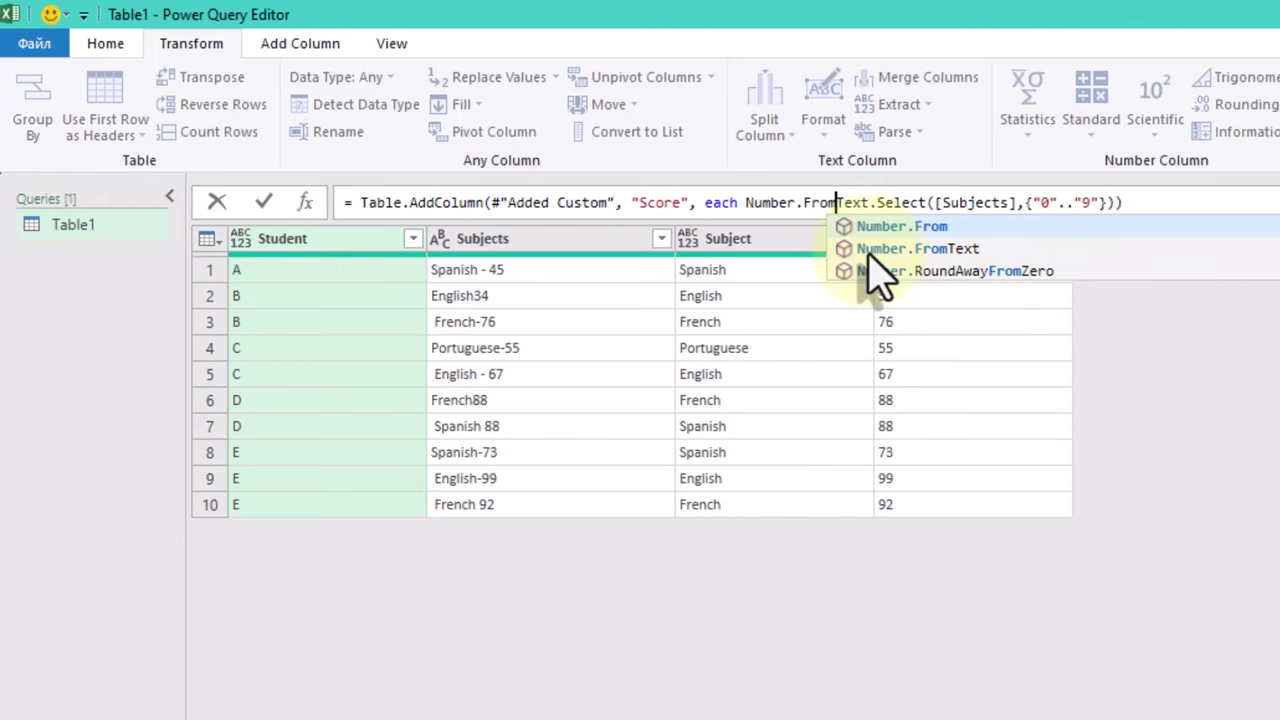
{"action": "type", "text": "(Text"}
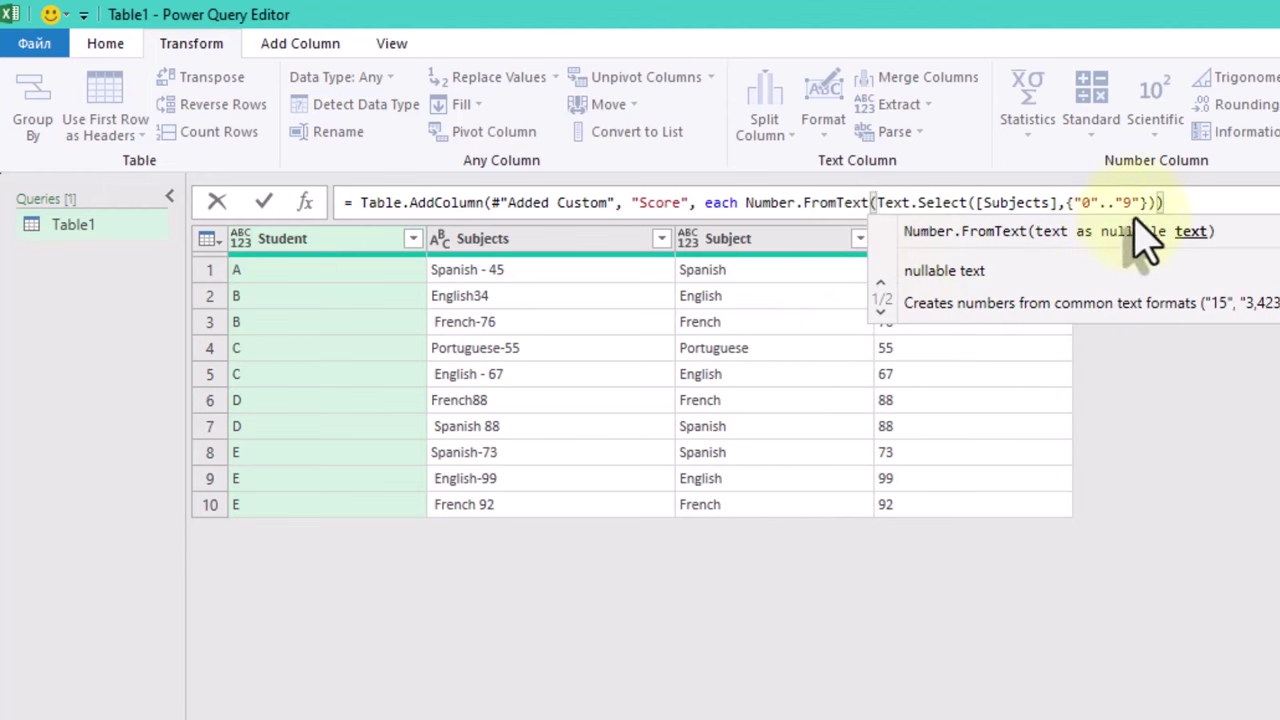
{"action": "left_click", "coordinate": [1158, 203]}
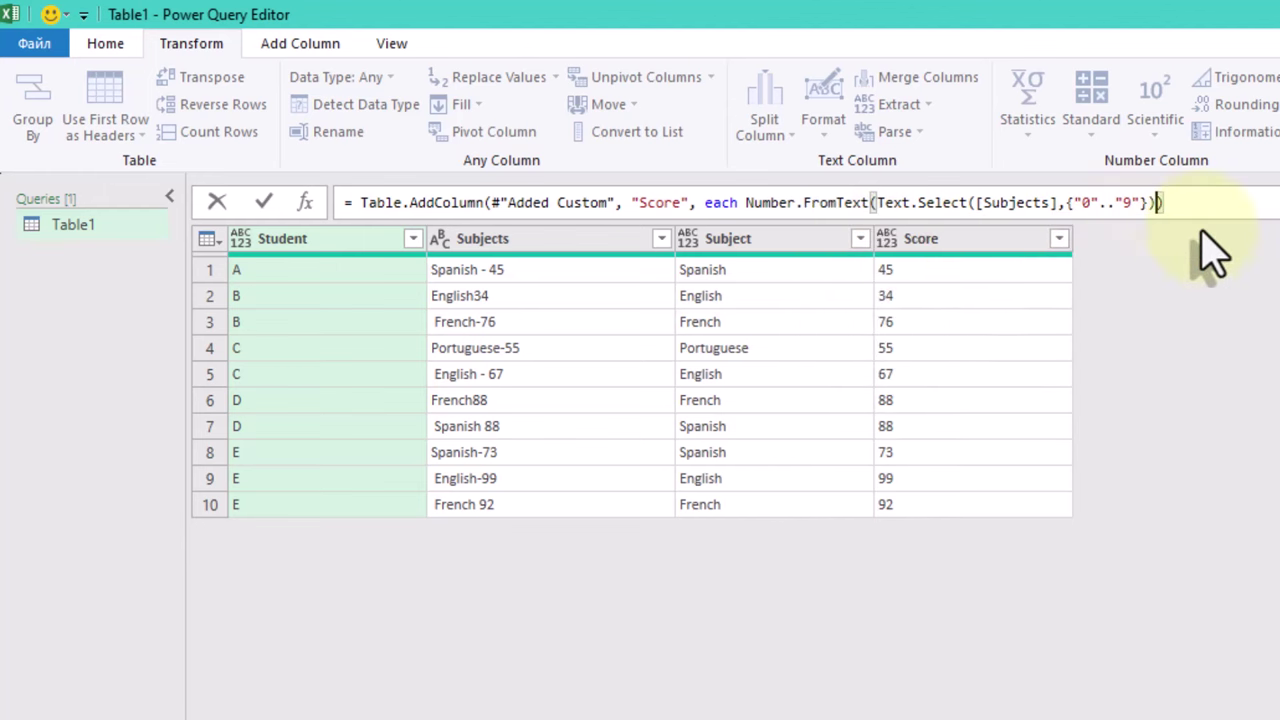
{"action": "key", "text": "Return"}
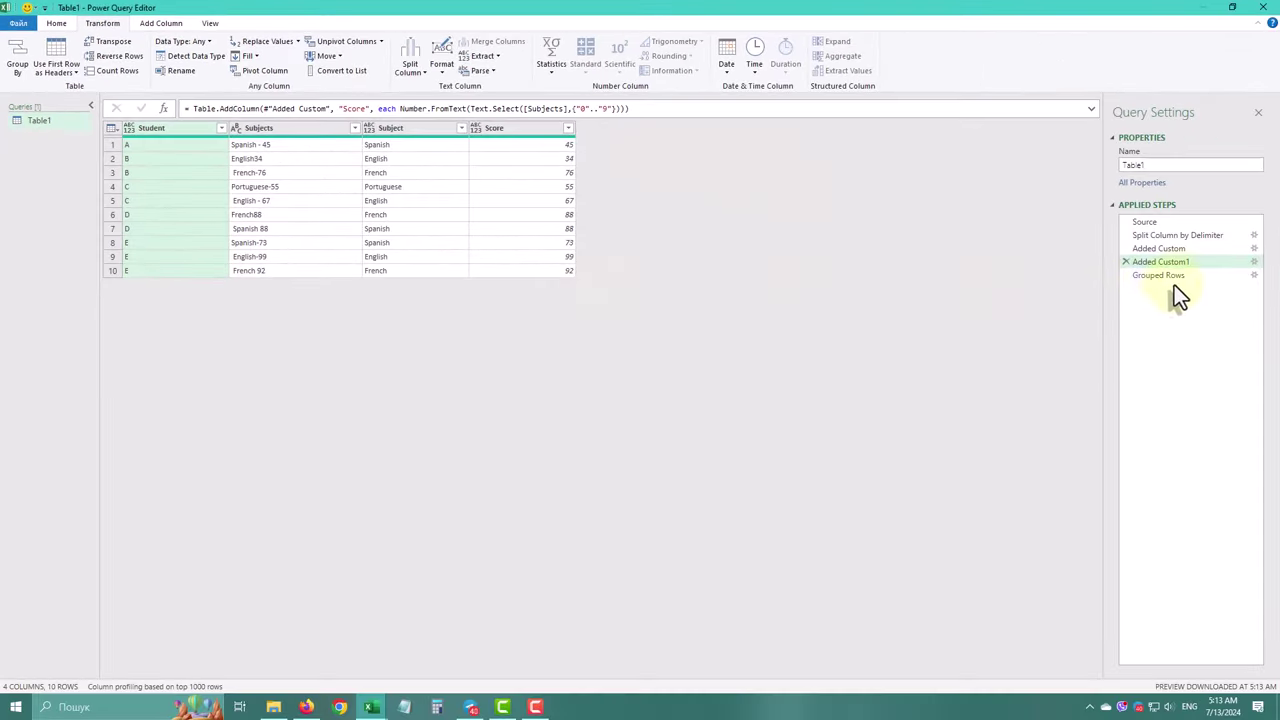
{"action": "left_click", "coordinate": [1182, 277]}
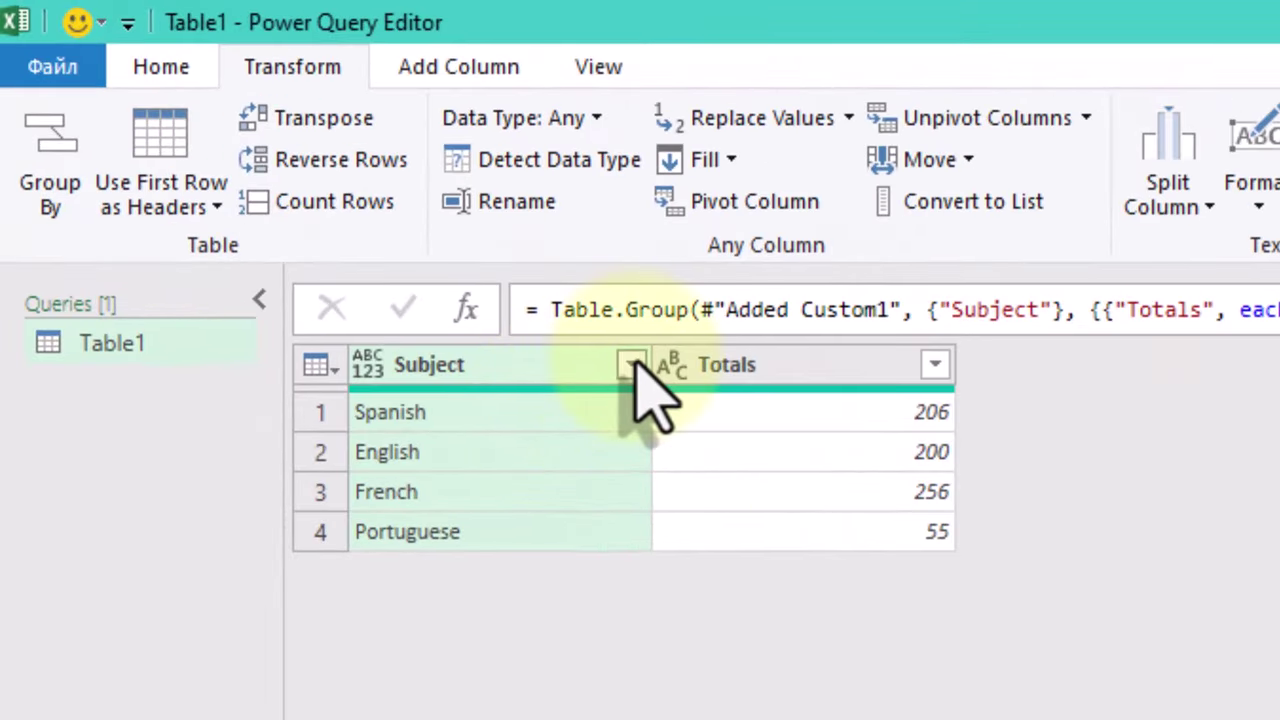
Step: Sort the grouped Subject totals A to Z: English, French, Portuguese, Spanish
{"action": "left_click", "coordinate": [632, 366]}
{"action": "left_click", "coordinate": [449, 412]}
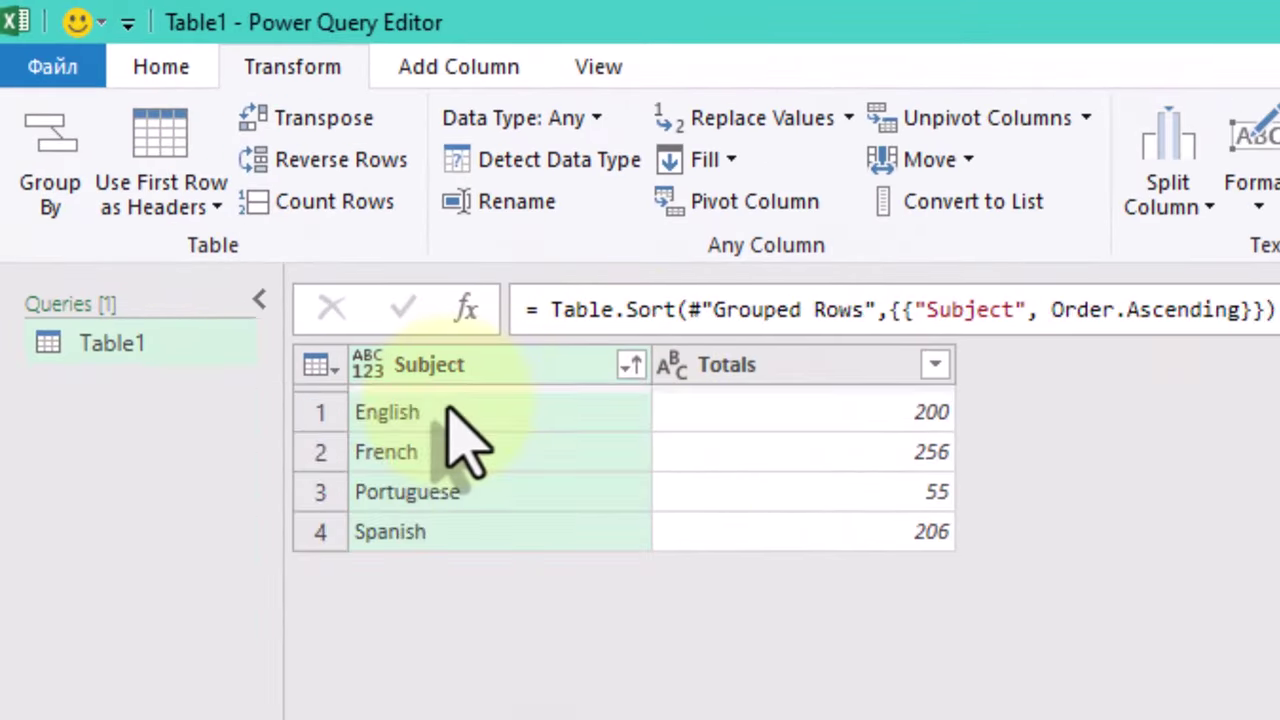